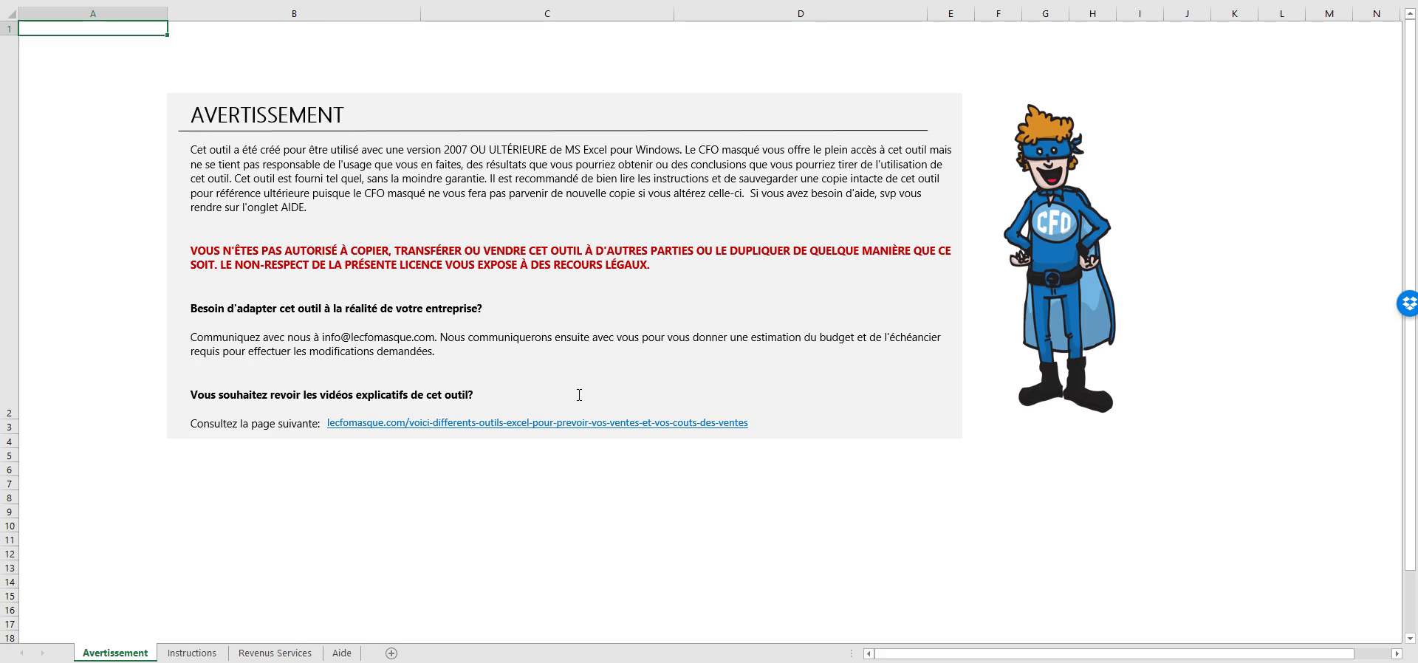
Highlight the required Excel version in the warning note, then dismiss the link tooltip.
left_click_drag(442, 146, 494, 151)
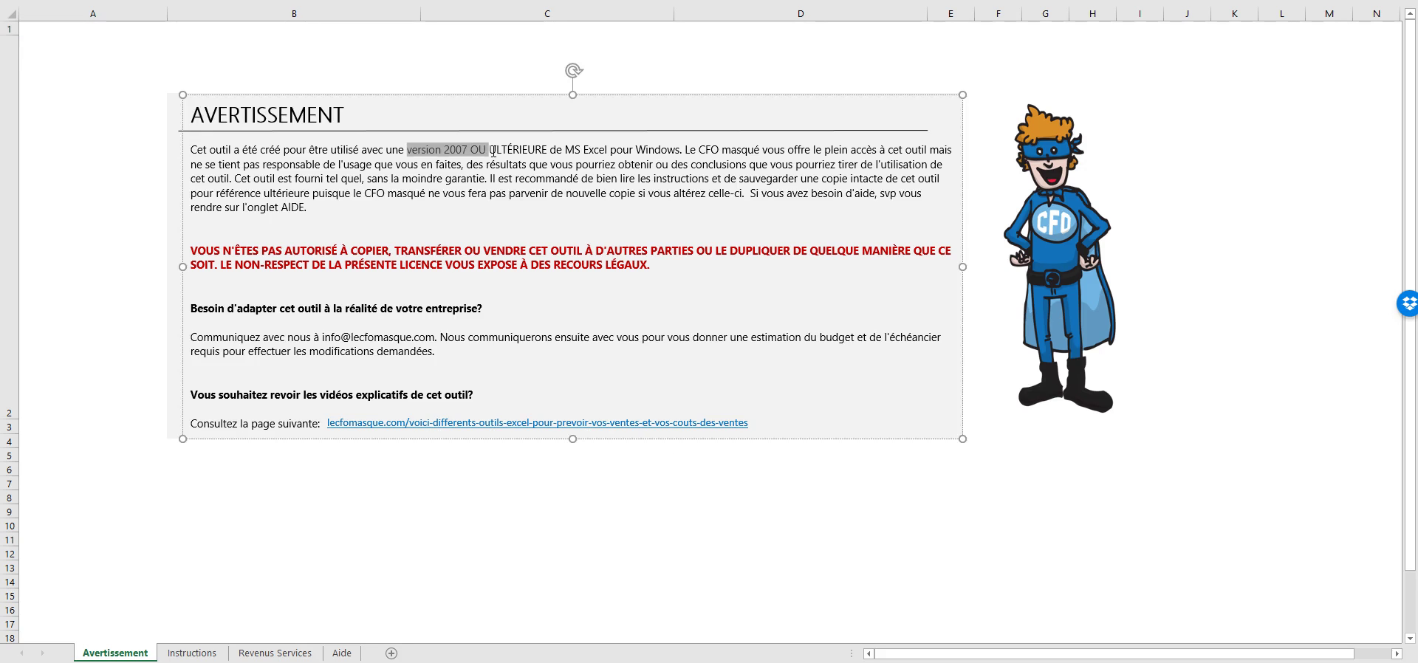
left_click(406, 520)
left_click(407, 537)
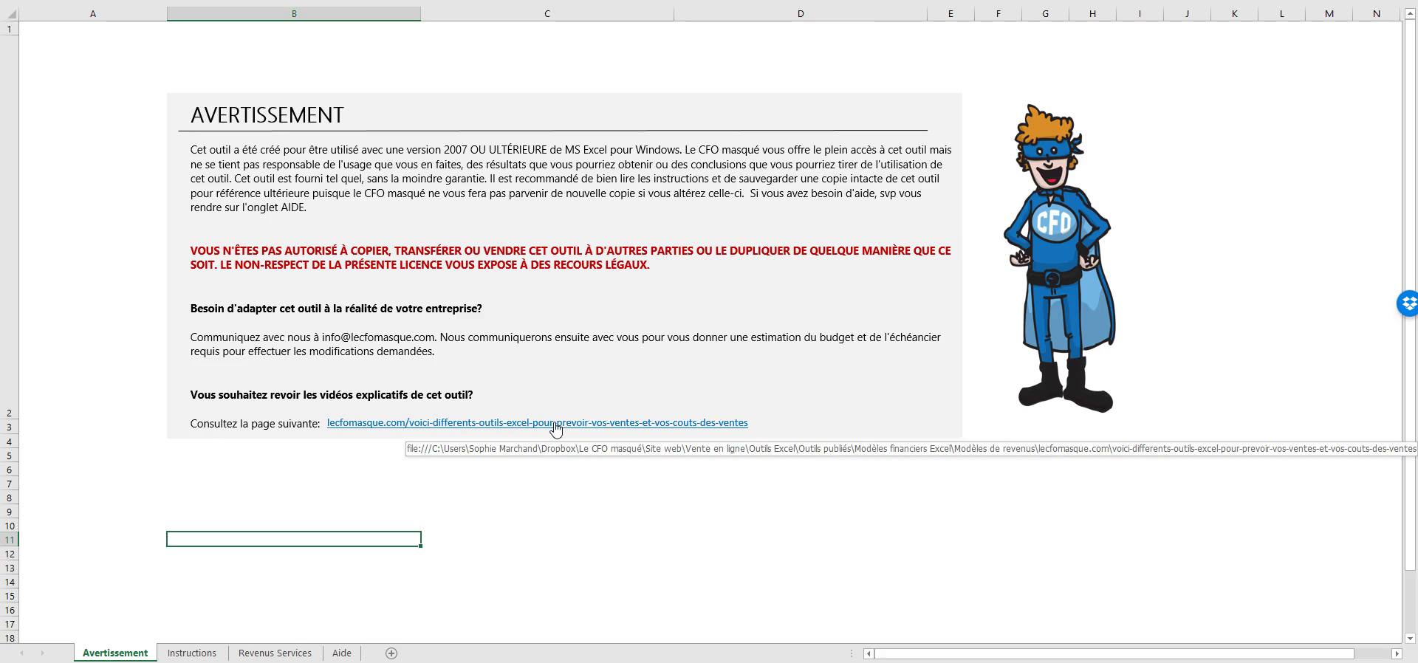
left_click(551, 524)
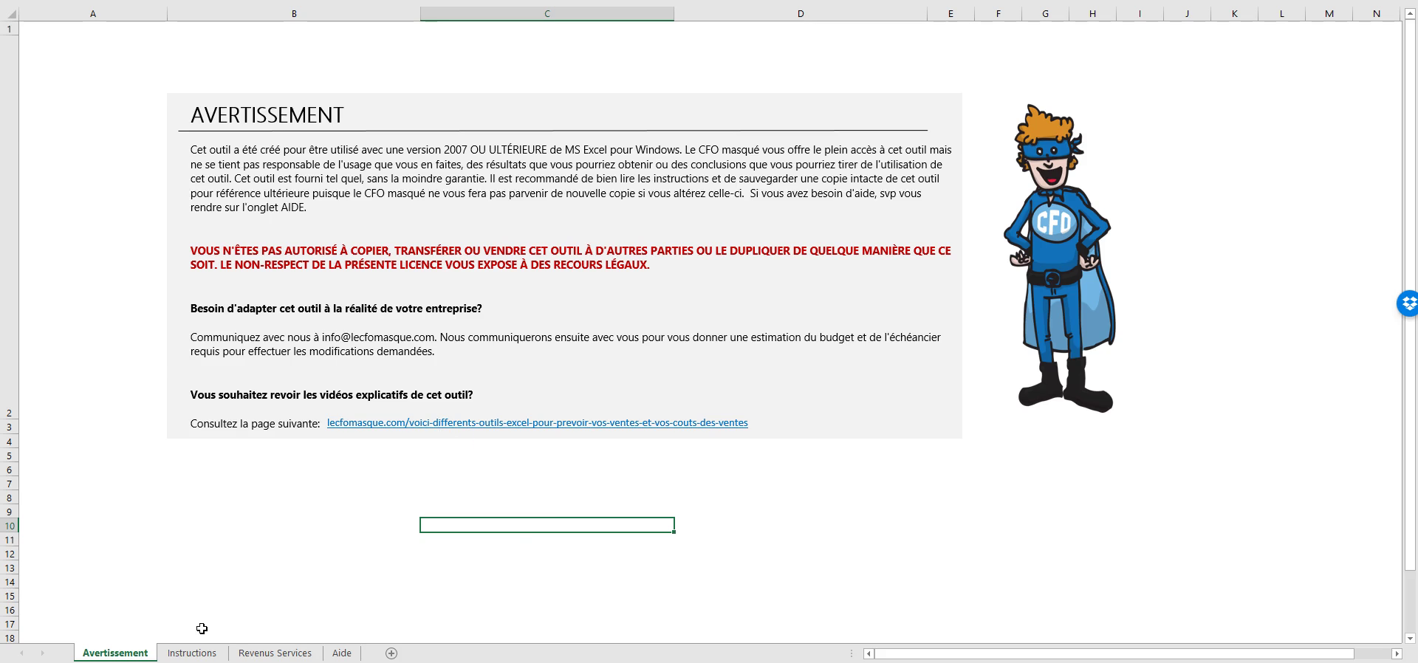
Review the Instructions sheet, then view Revenus Services and select cell J14 and the subtitle area A3:F4.
left_click(196, 653)
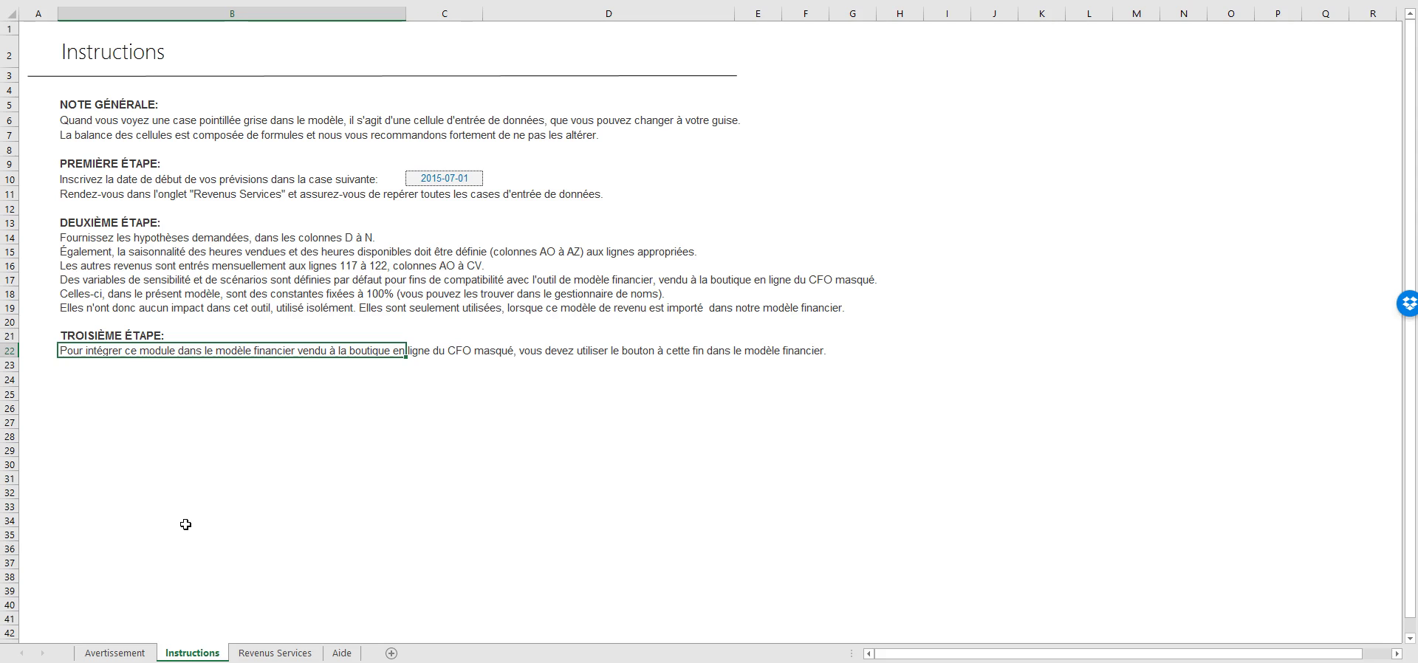
left_click(251, 654)
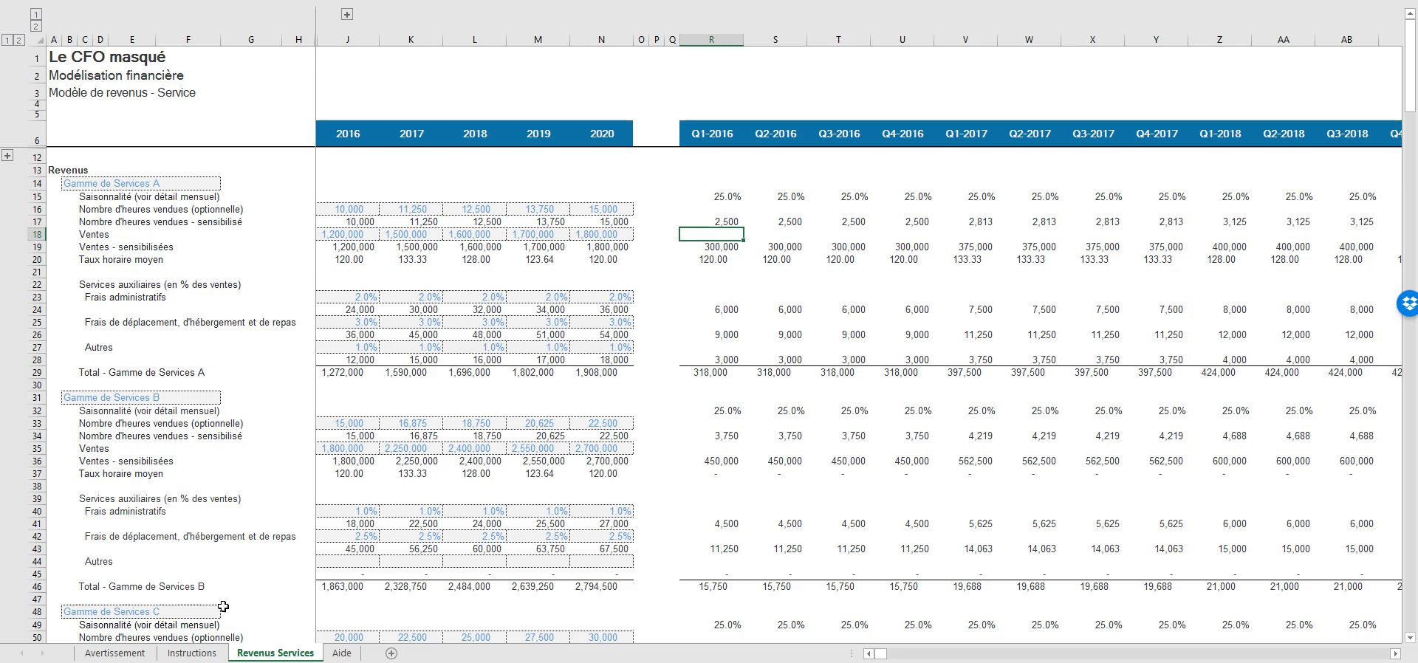
left_click(364, 183)
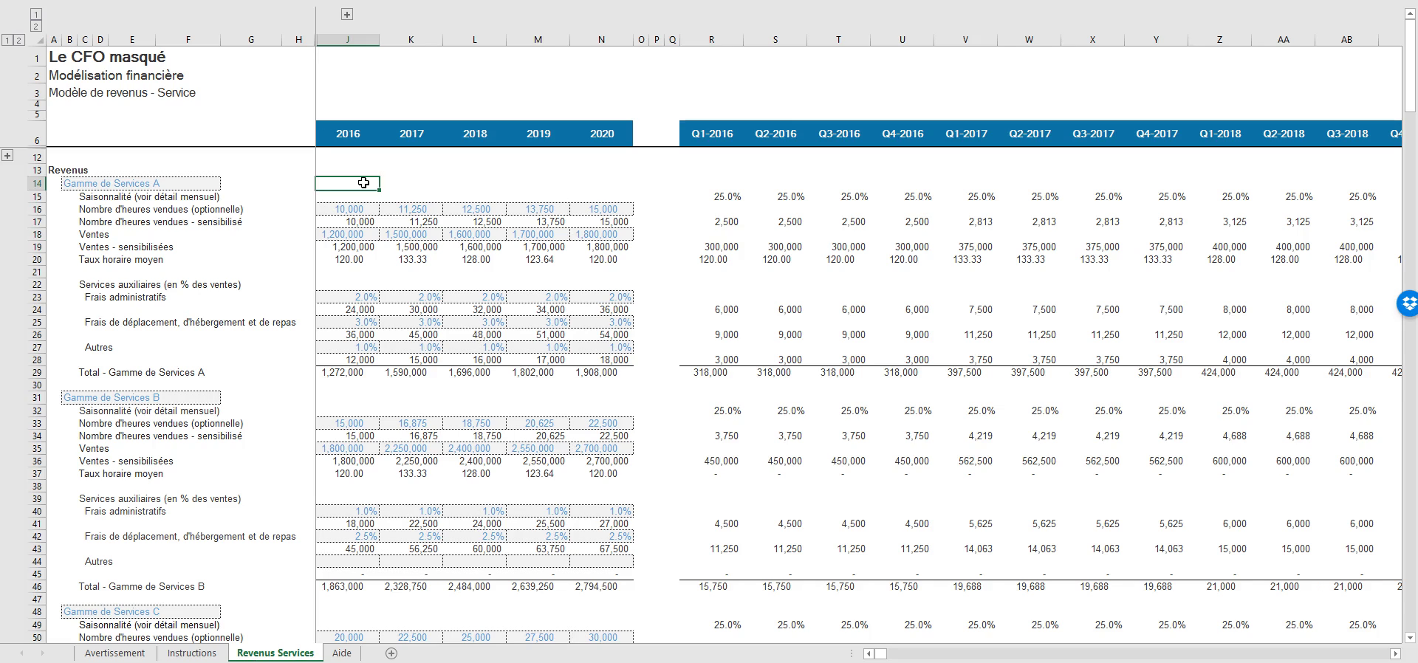
left_click_drag(59, 96, 180, 94)
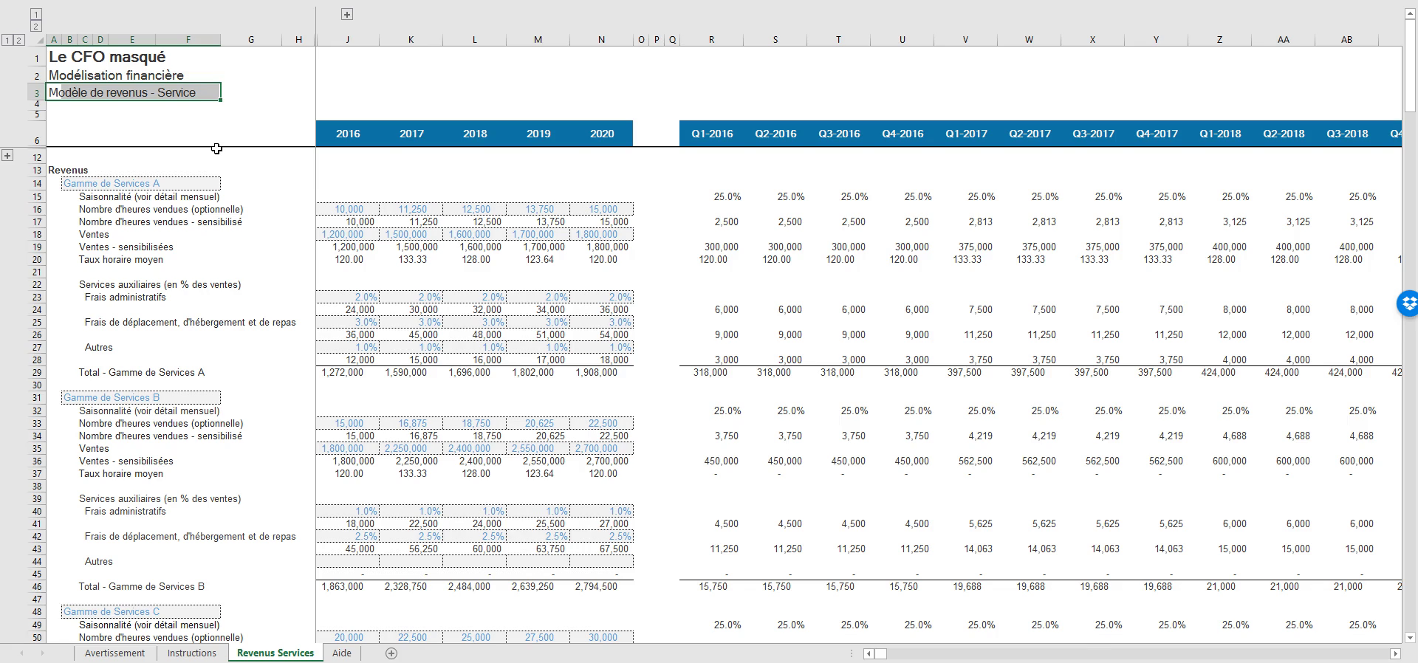
left_click(161, 185)
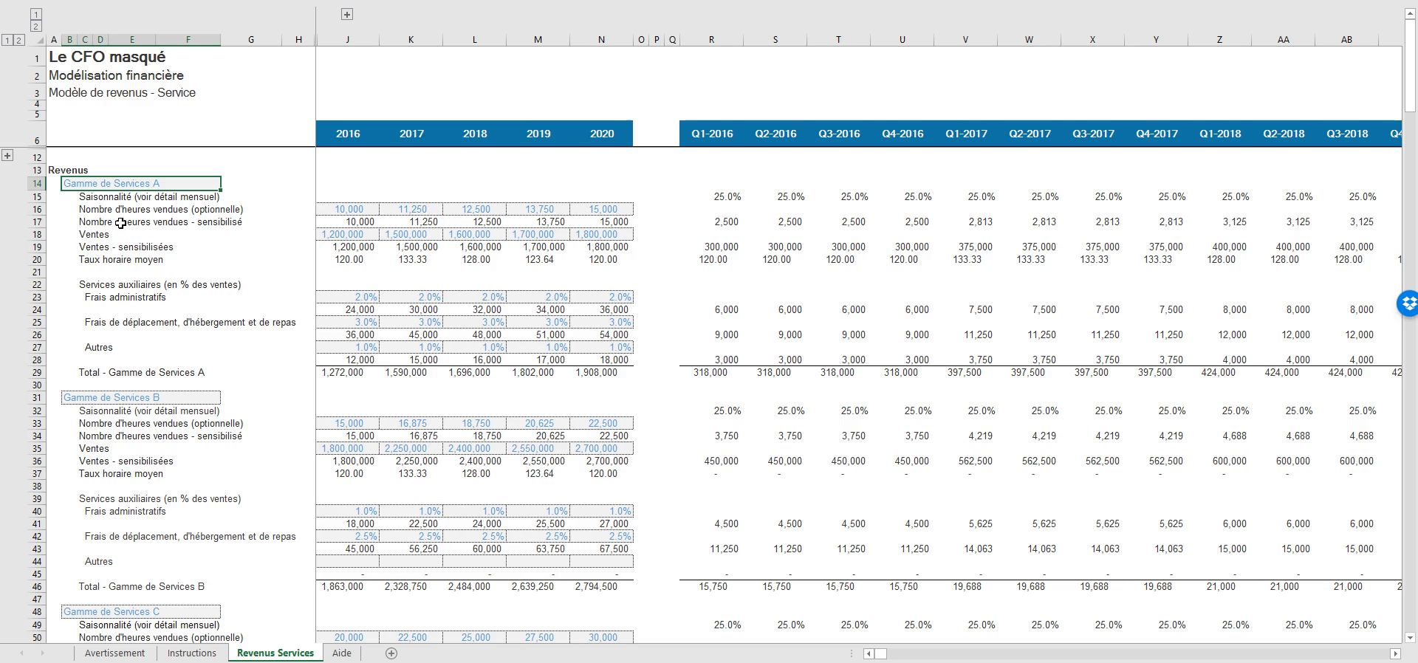
left_click(369, 209)
left_click(426, 210)
left_click(474, 211)
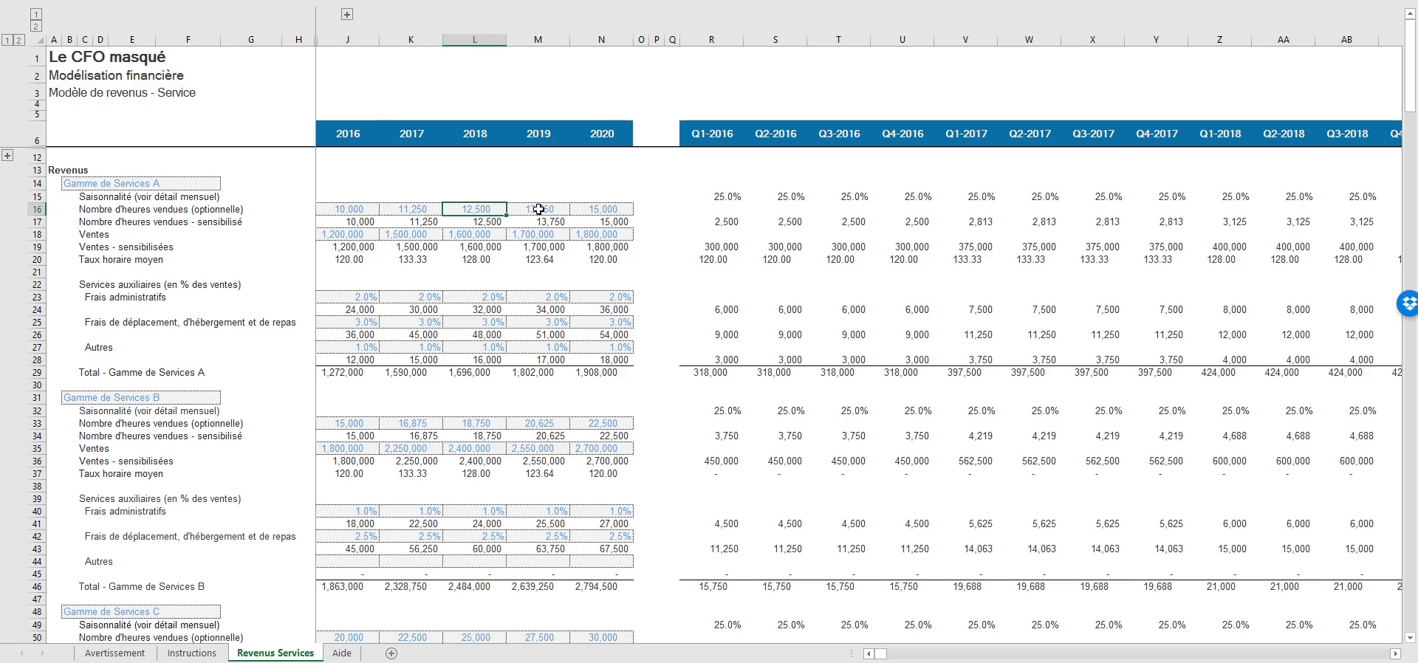
left_click(538, 210)
left_click(605, 206)
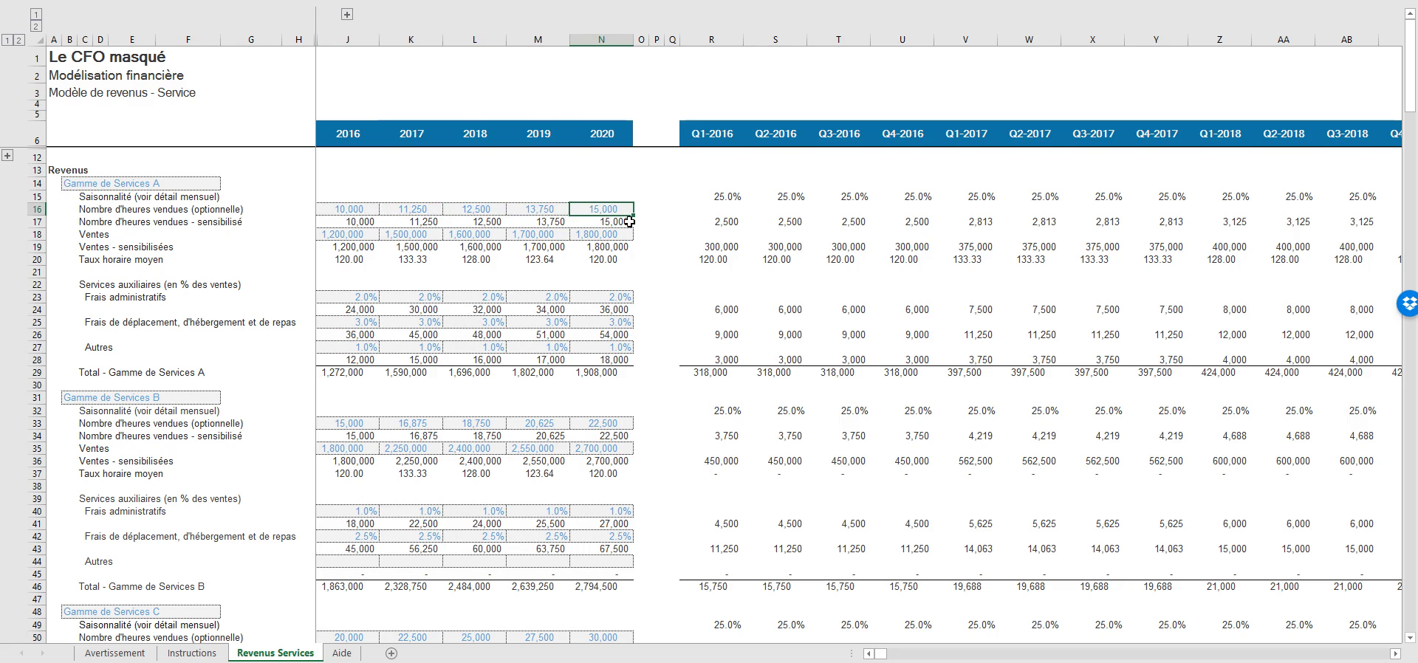
left_click(367, 234)
left_click(411, 234)
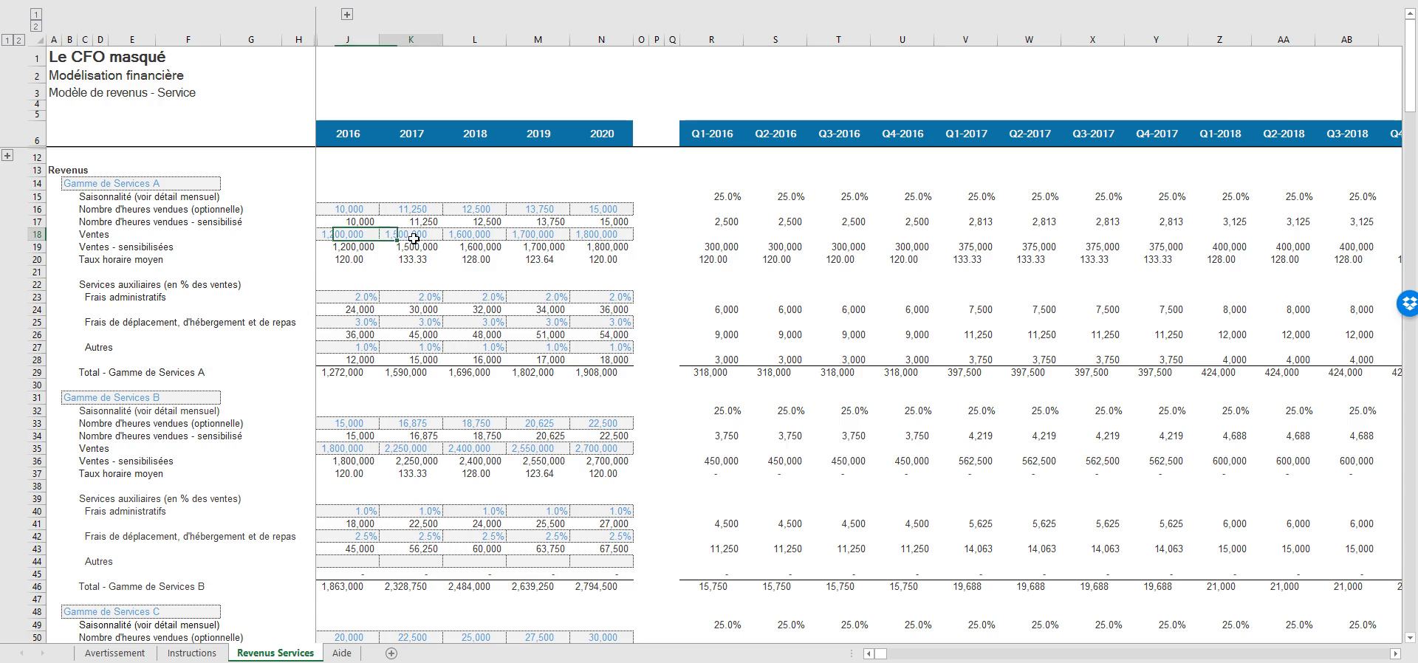
left_click(474, 235)
left_click(538, 235)
left_click(590, 236)
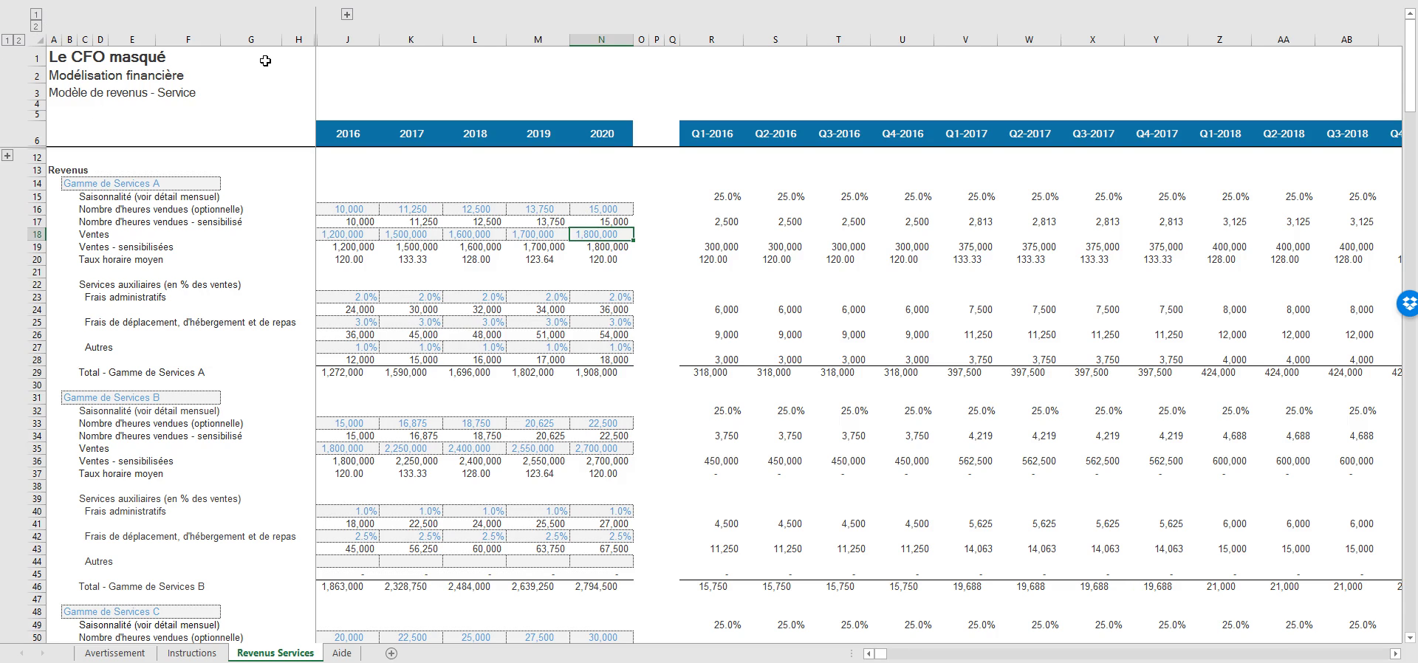
left_click(20, 40)
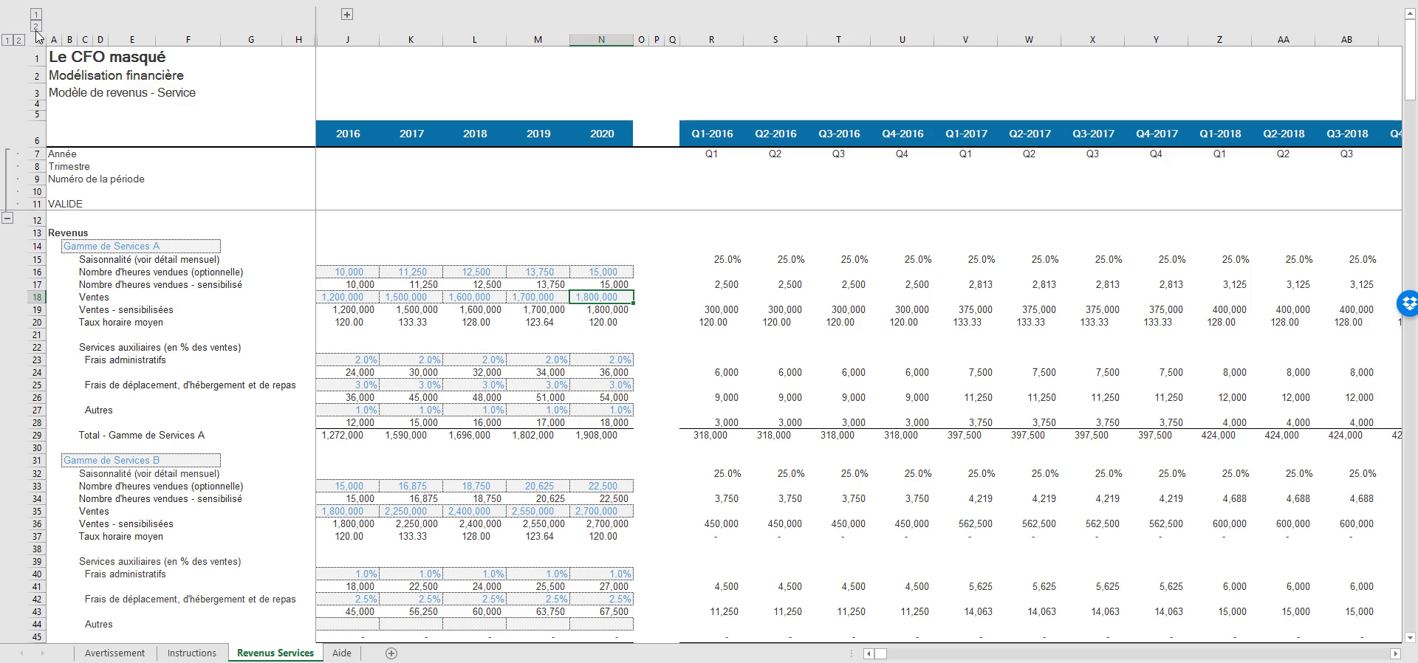
left_click(36, 27)
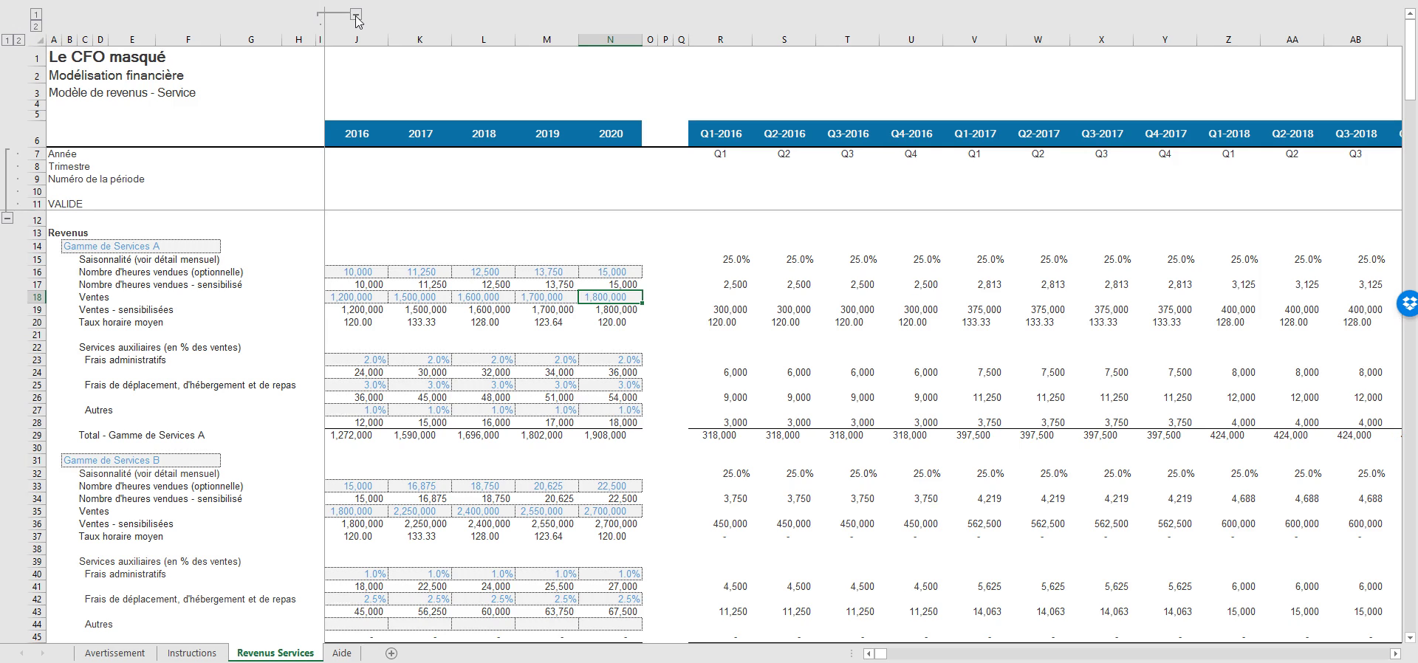
left_click(8, 42)
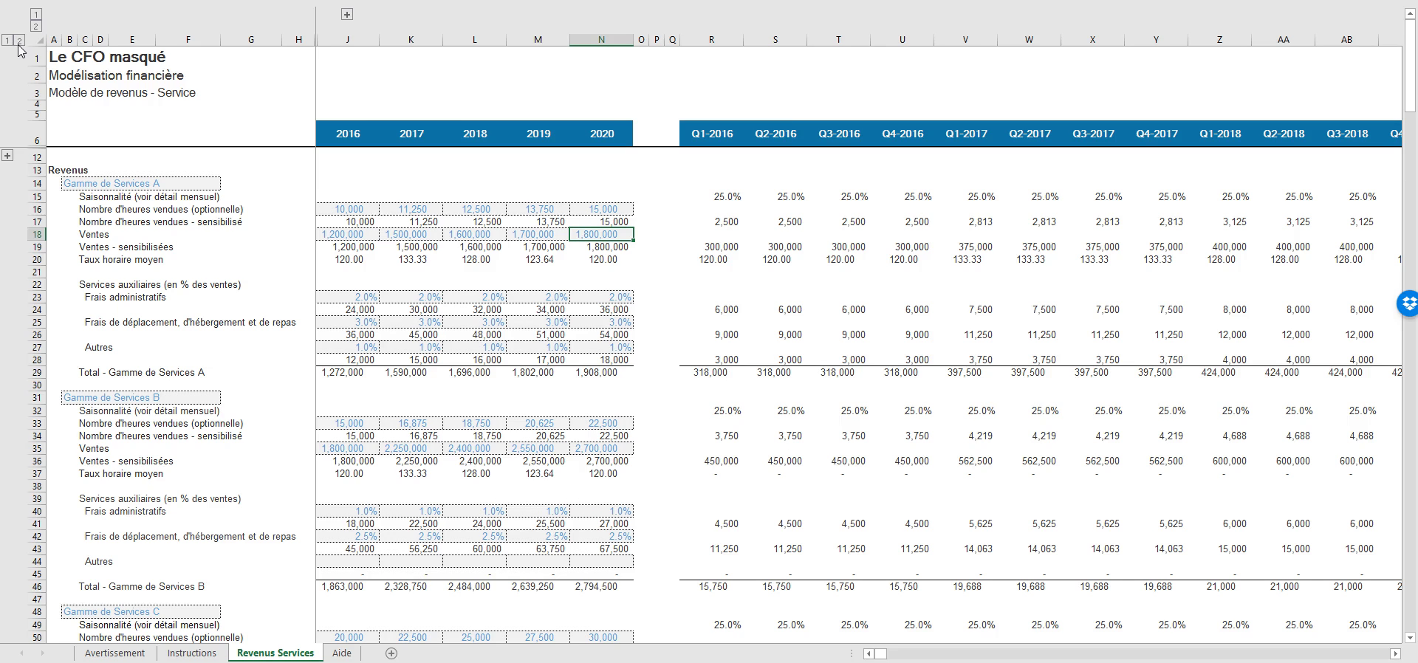
left_click(19, 41)
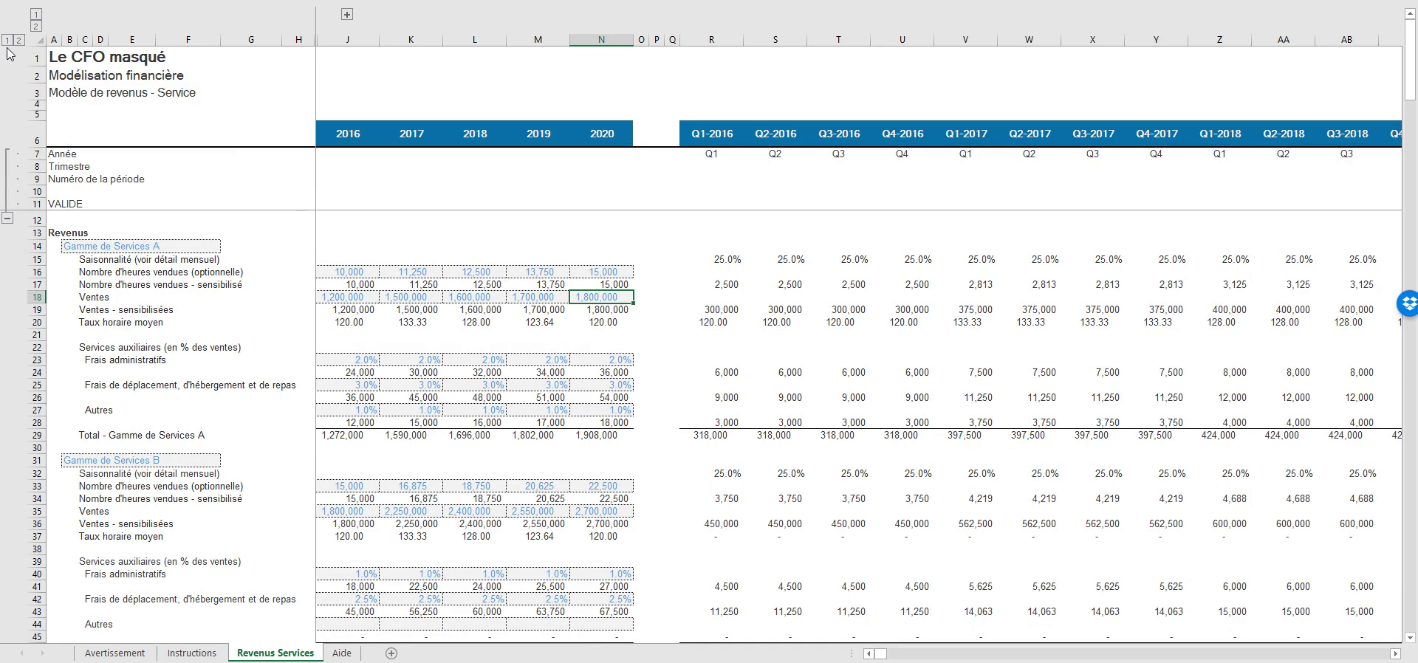
left_click(8, 40)
left_click(36, 26)
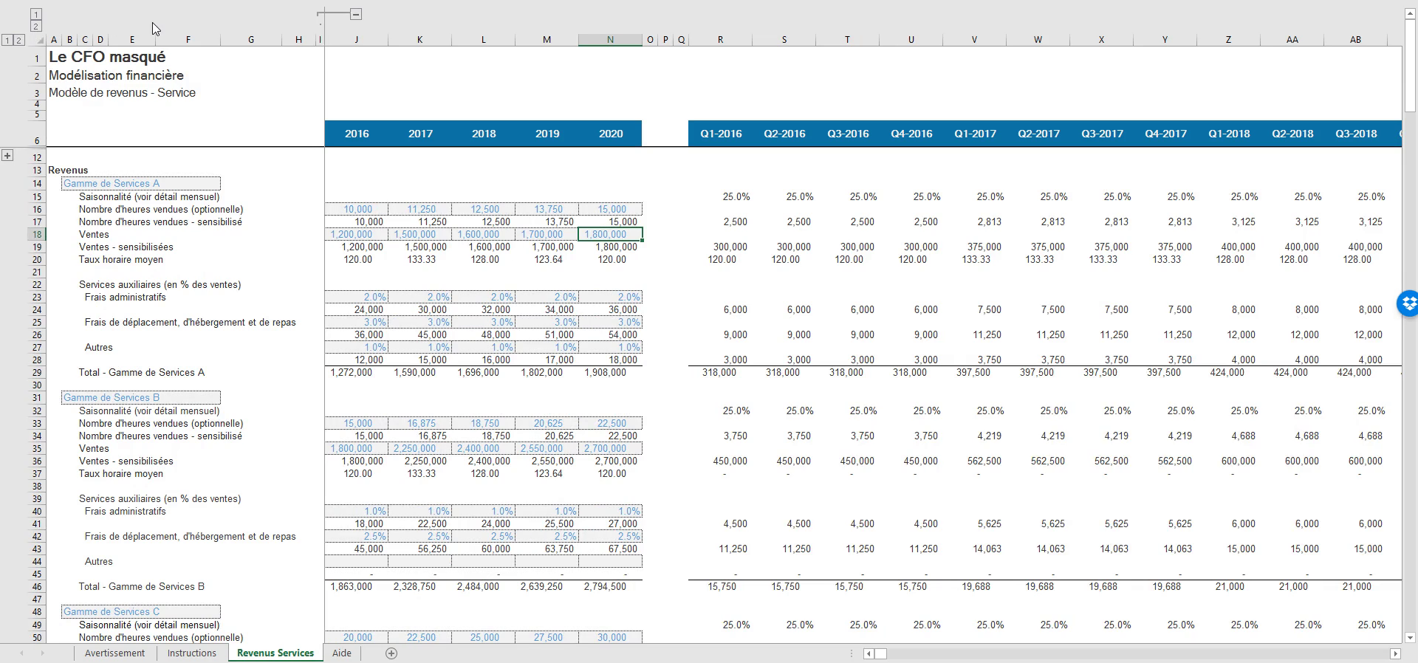
left_click(37, 18)
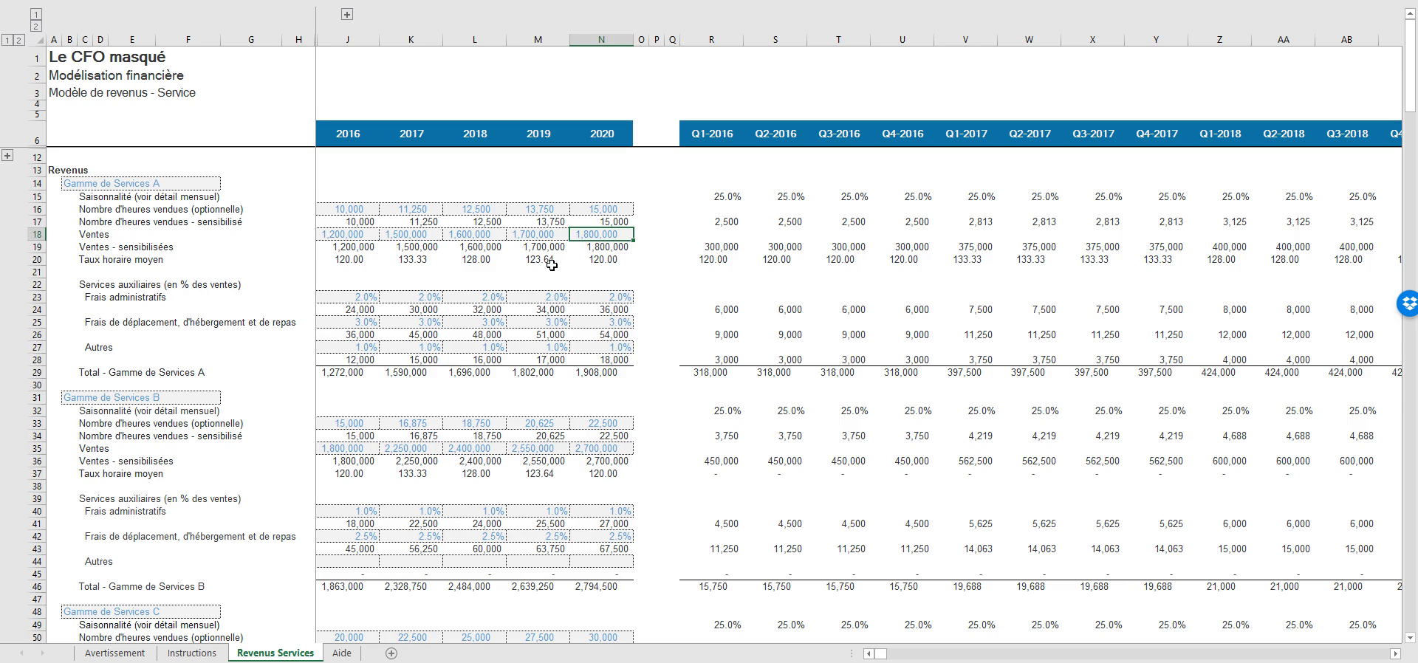
left_click(96, 183)
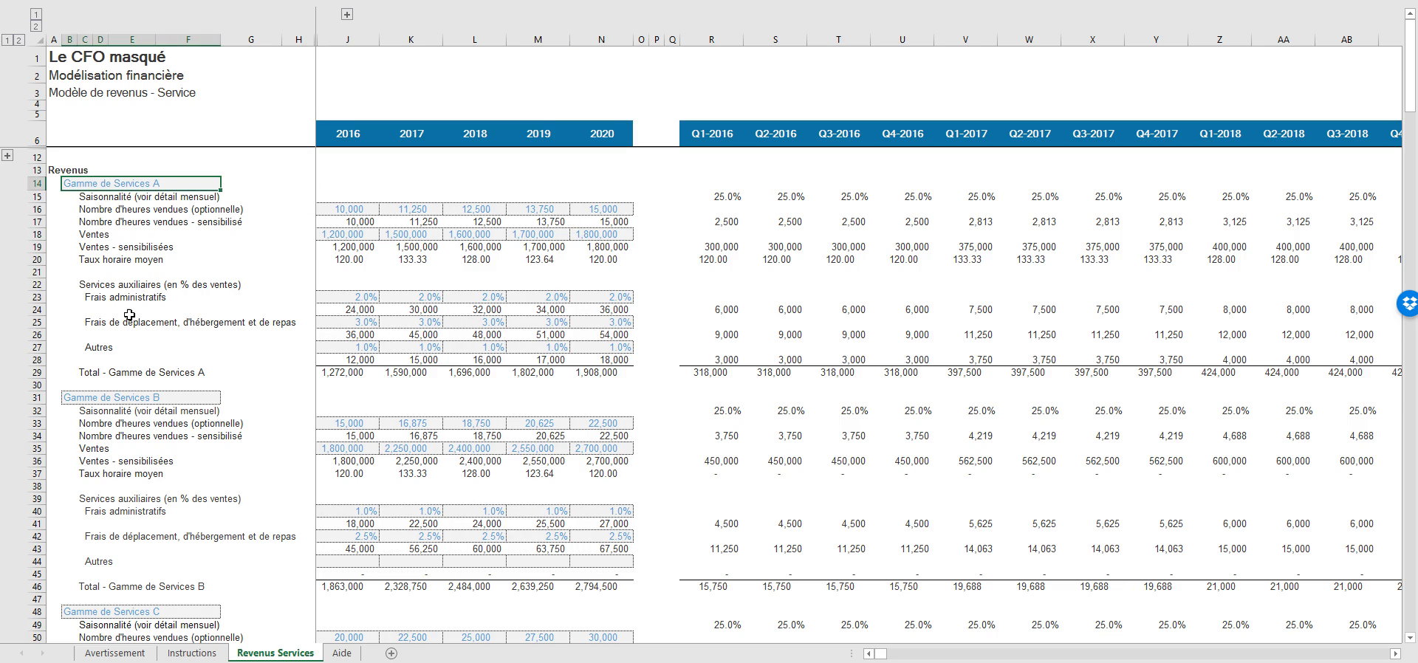
left_click(194, 652)
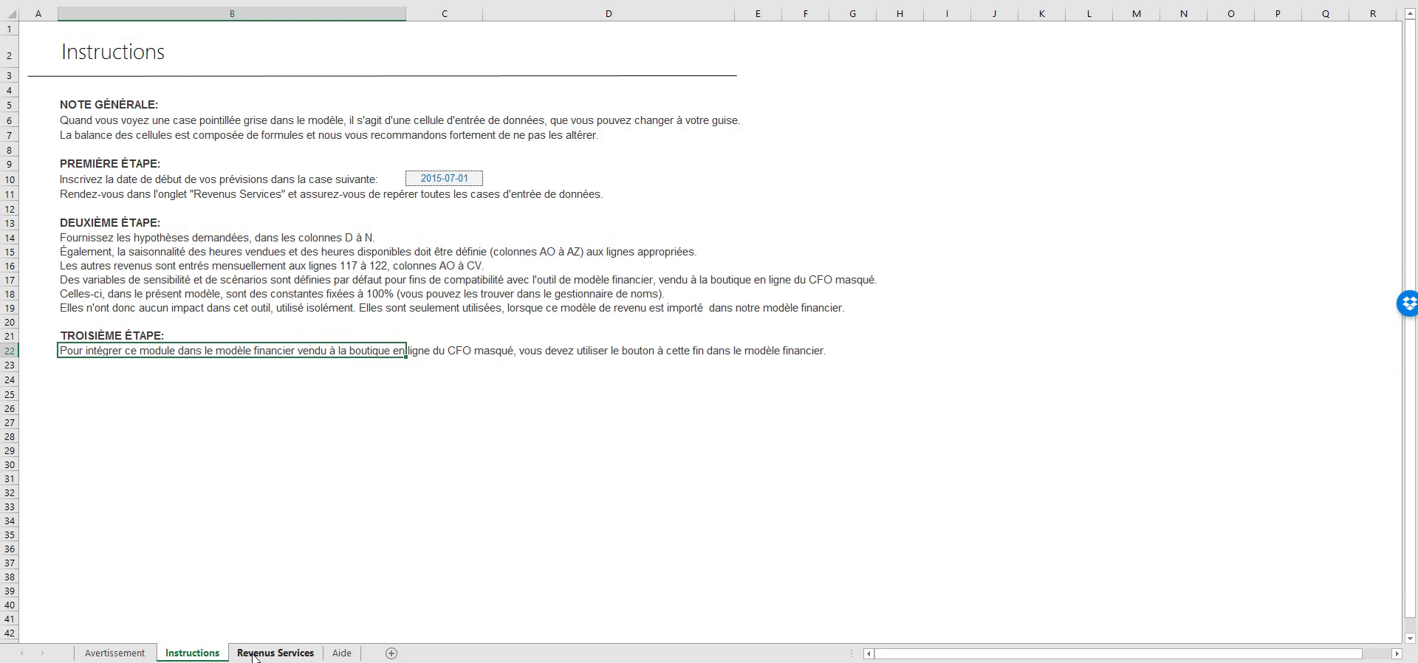
left_click(275, 653)
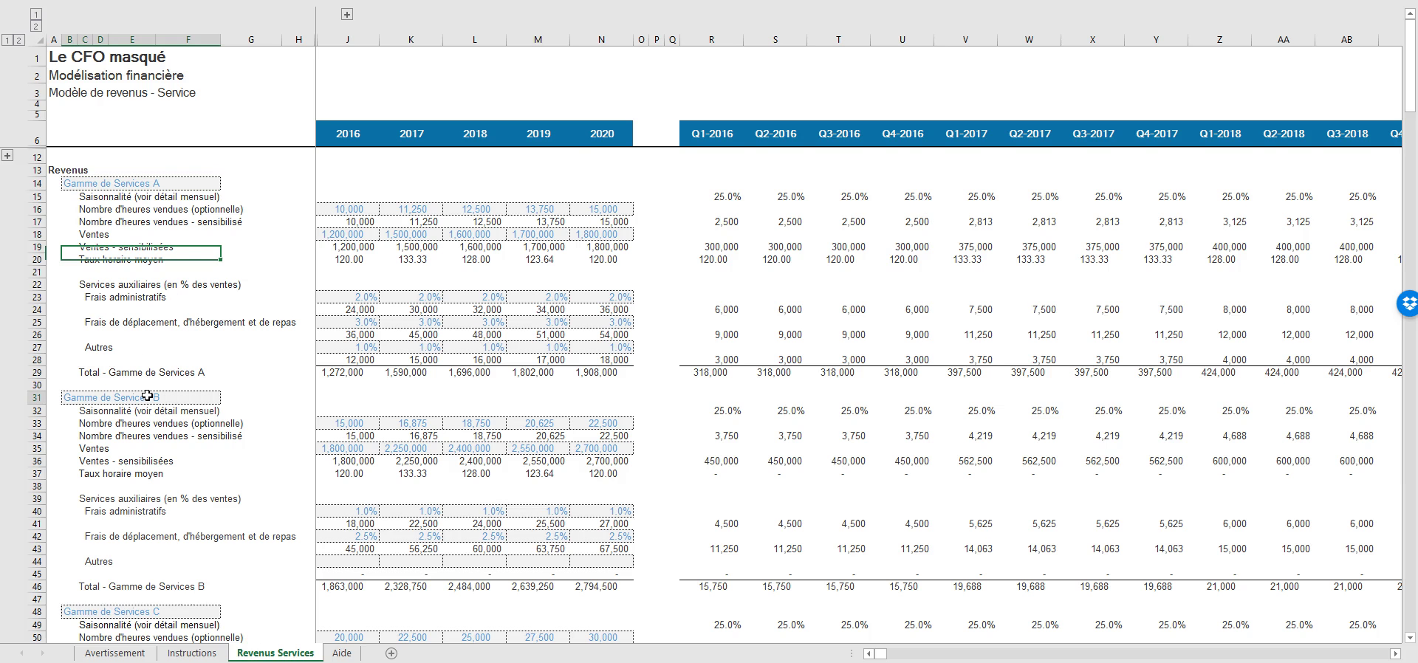
left_click(354, 423)
left_click(404, 424)
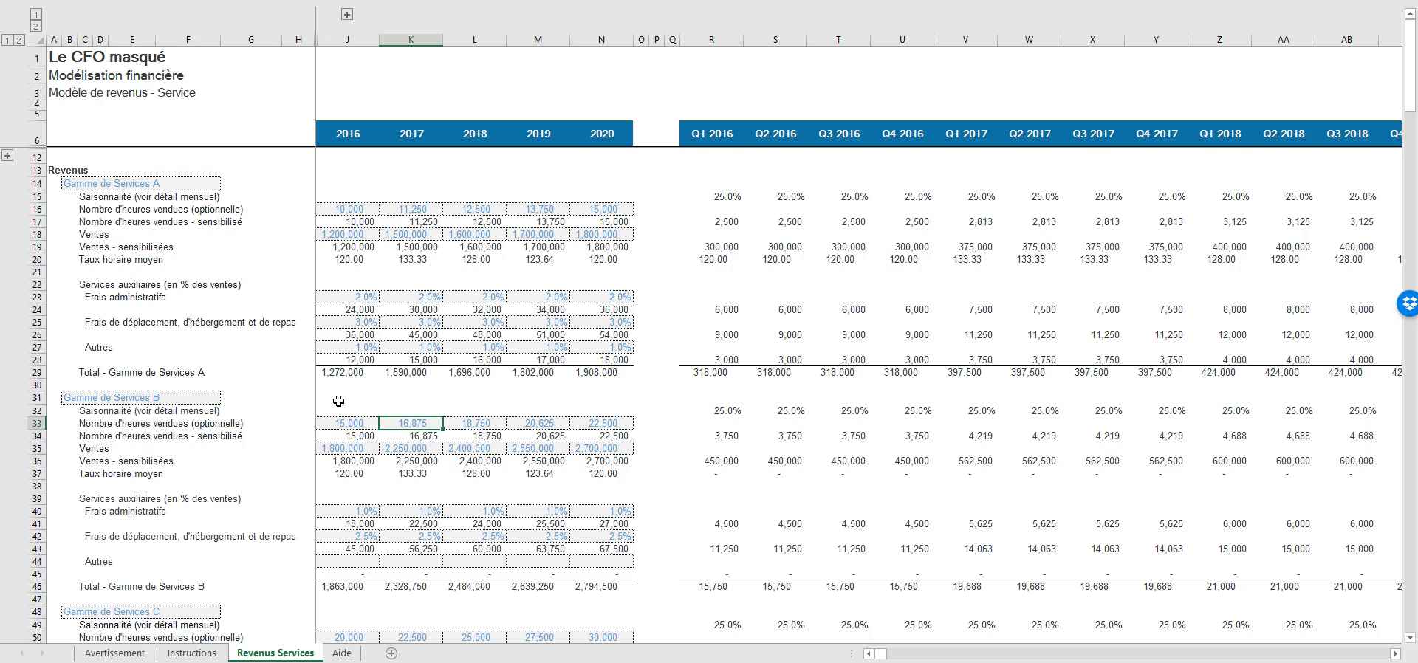
scroll(338, 400, "down", 5)
scroll(338, 400, "down", 4)
scroll(338, 400, "down", 4)
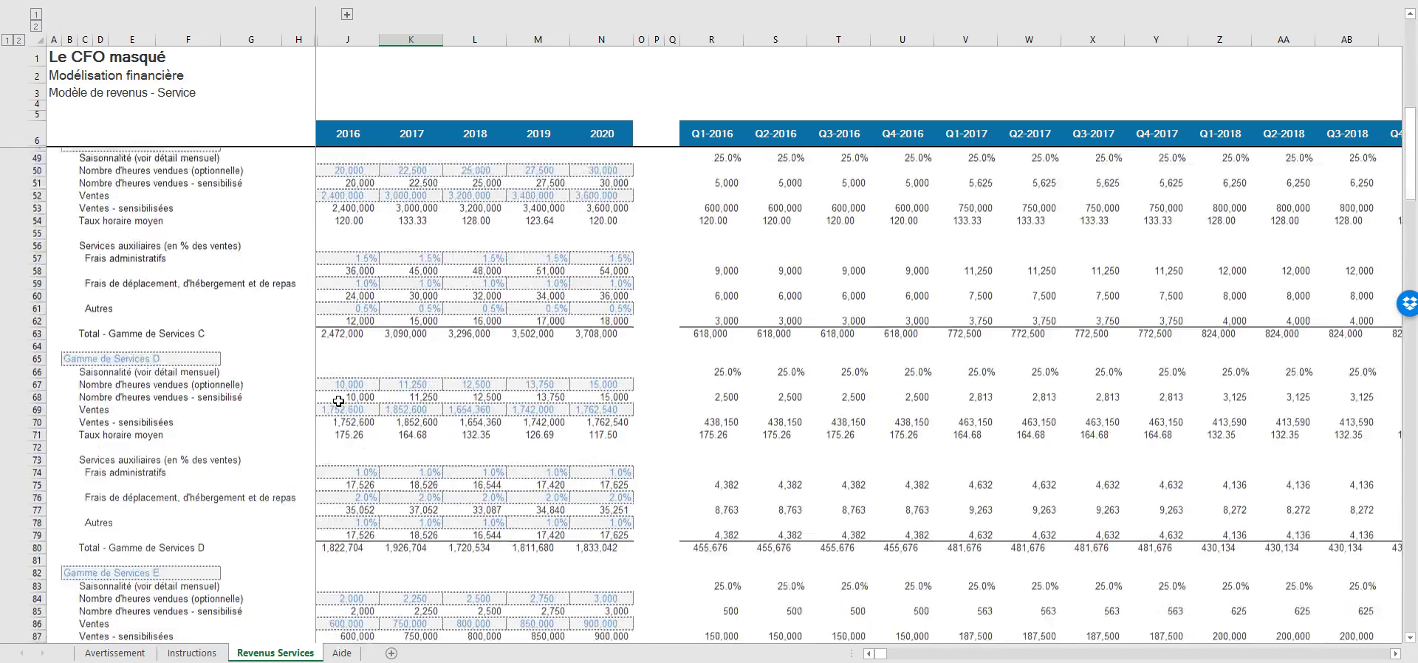
scroll(338, 401, "down", 1)
scroll(338, 400, "down", 2)
scroll(338, 400, "down", 4)
scroll(338, 400, "down", 2)
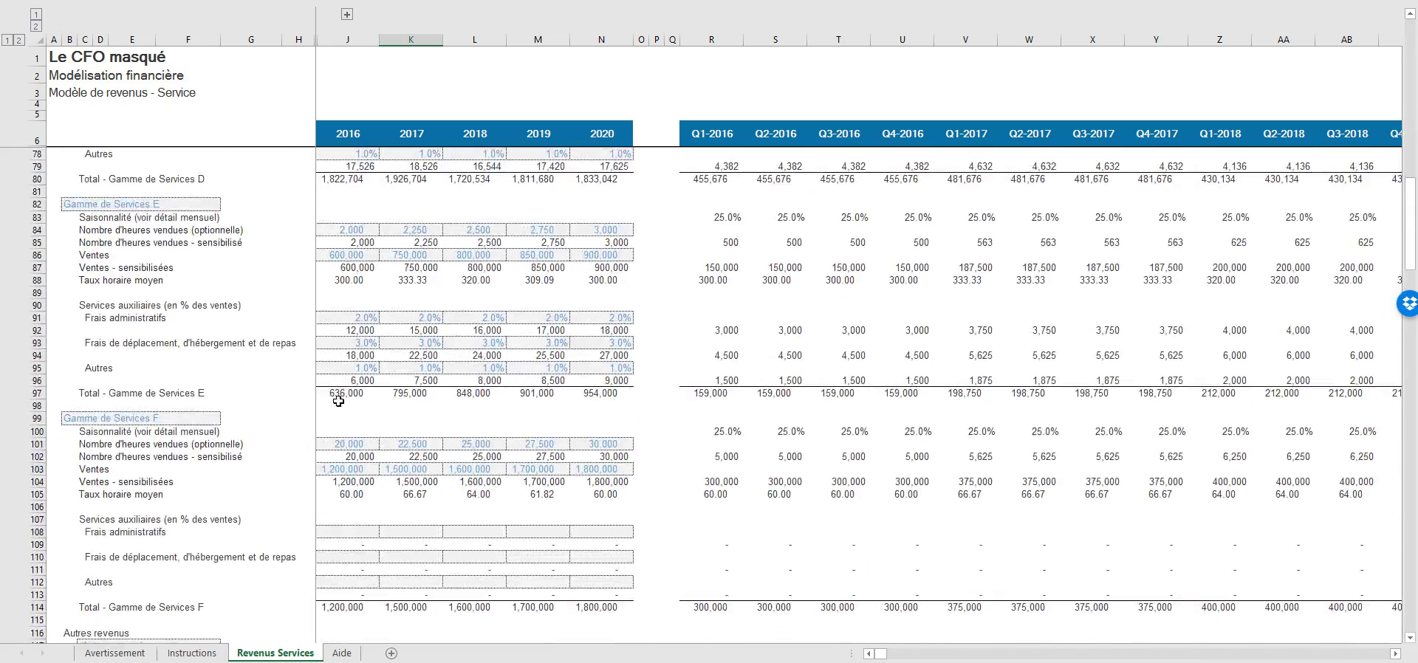
scroll(339, 400, "down", 2)
scroll(338, 400, "down", 2)
scroll(438, 453, "down", 1)
scroll(438, 454, "down", 2)
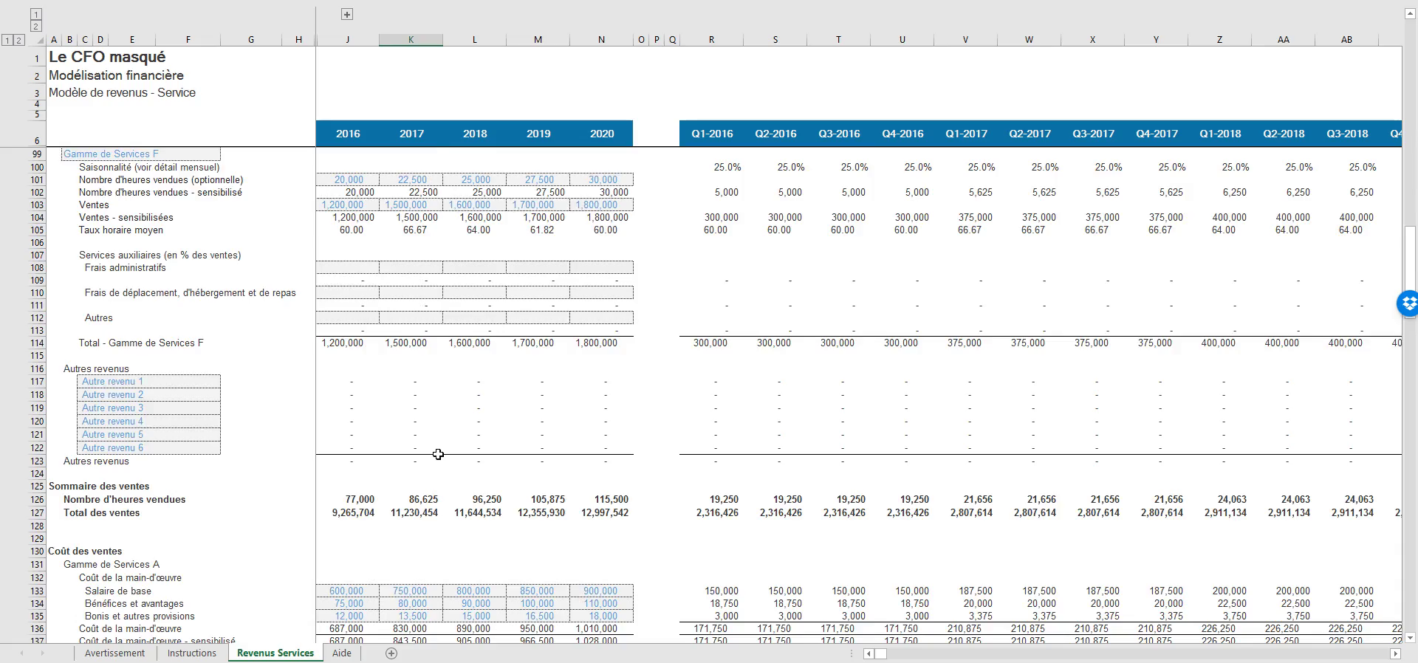
scroll(437, 453, "down", 2)
scroll(438, 453, "down", 4)
scroll(438, 453, "down", 3)
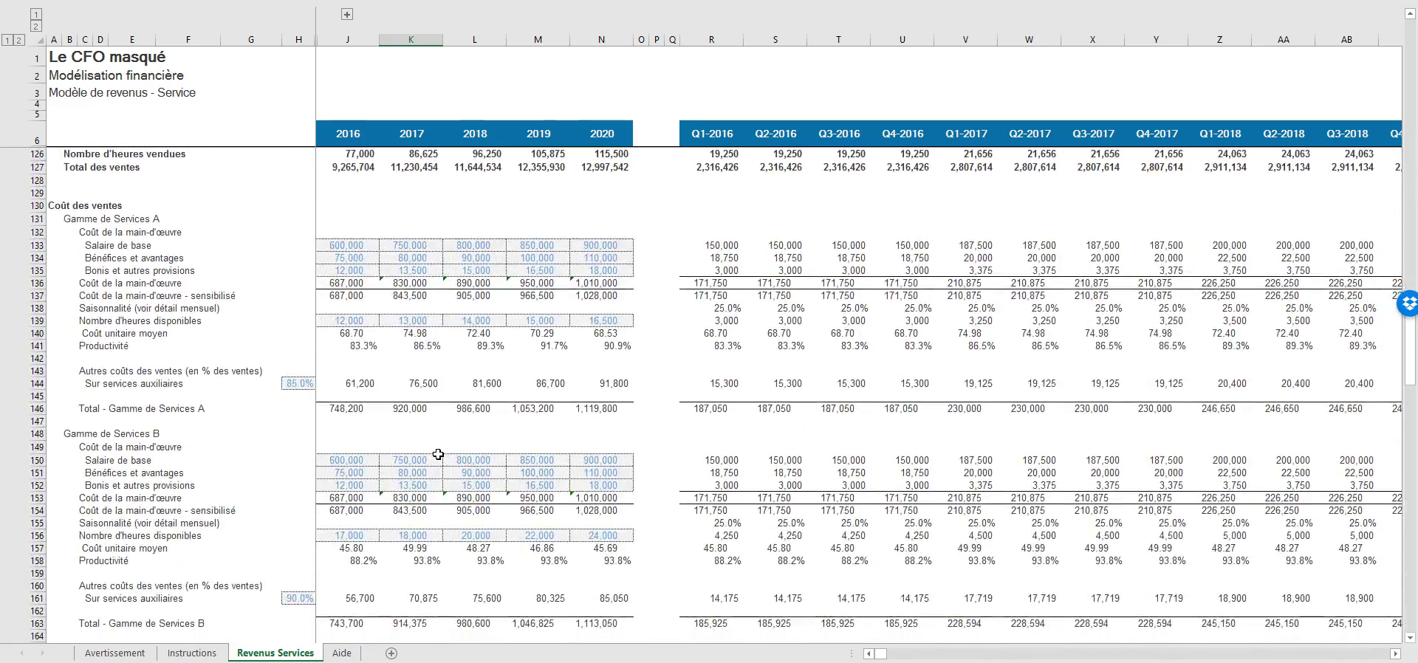
scroll(437, 454, "down", 3)
scroll(438, 453, "down", 2)
scroll(438, 453, "down", 1)
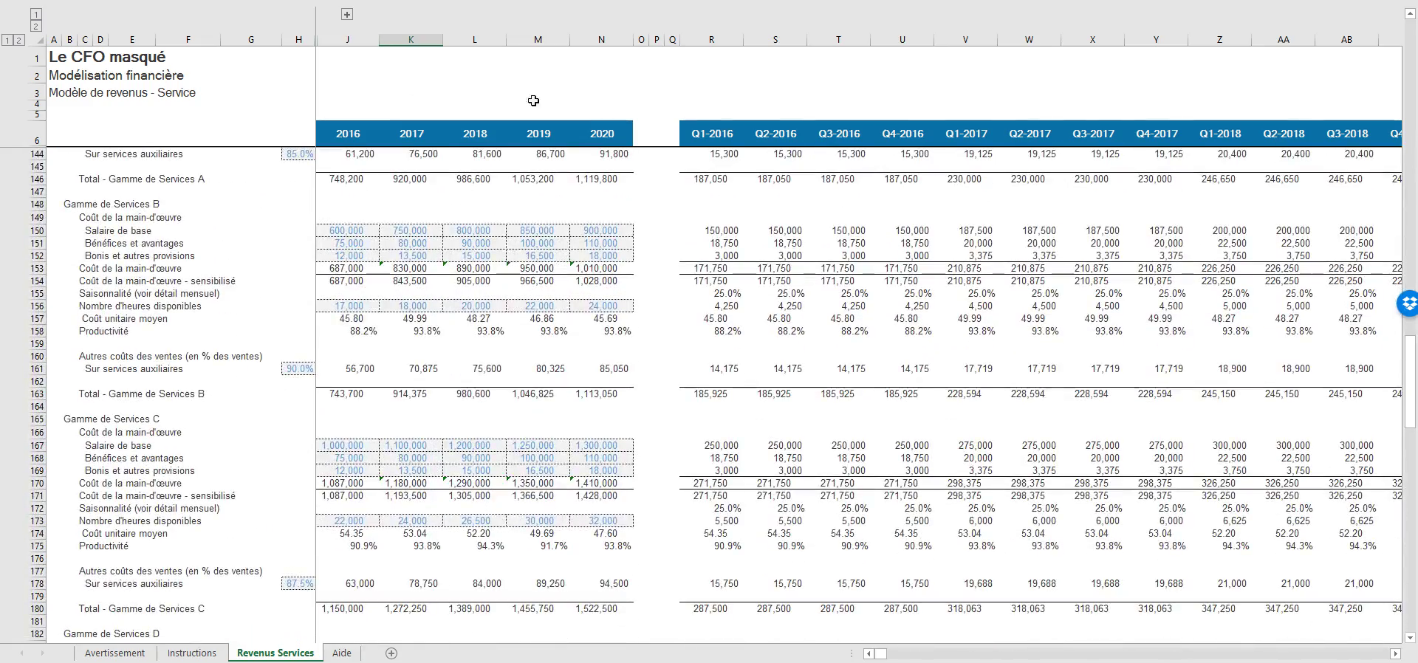
scroll(516, 352, "down", 3)
scroll(516, 353, "down", 5)
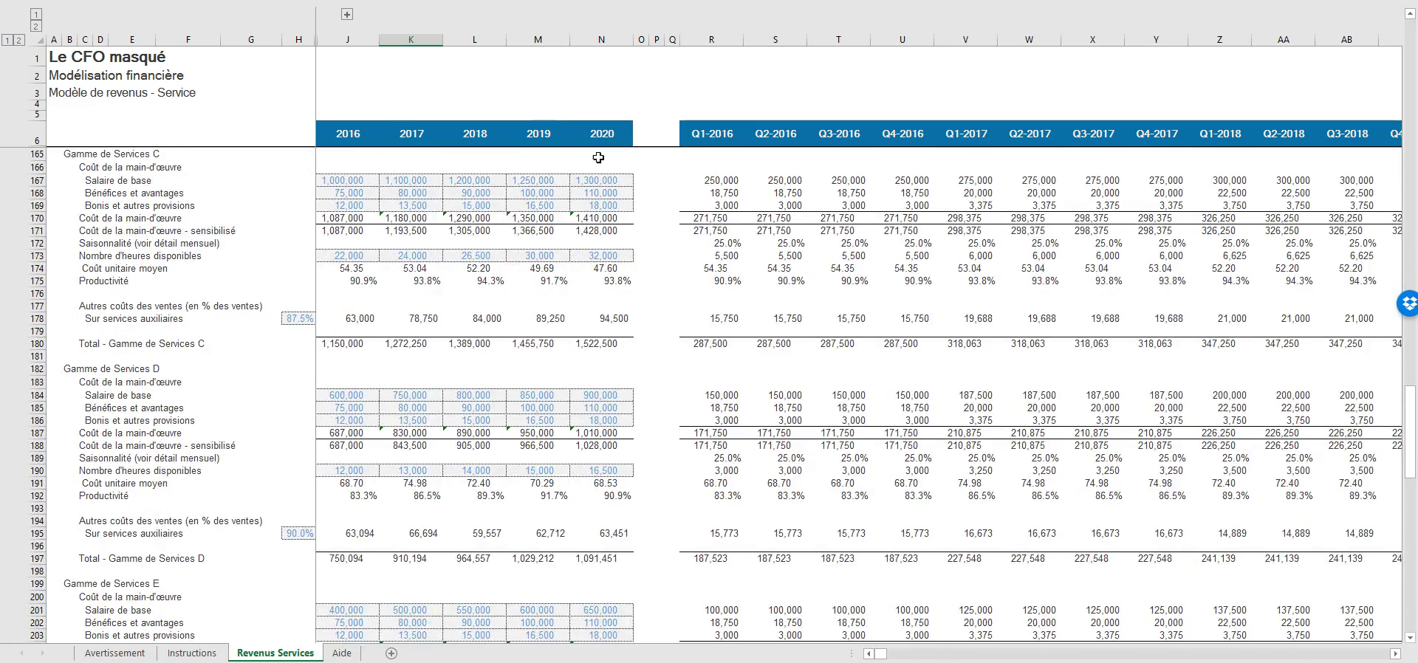
scroll(524, 275, "down", 5)
scroll(524, 275, "down", 1)
scroll(524, 276, "down", 3)
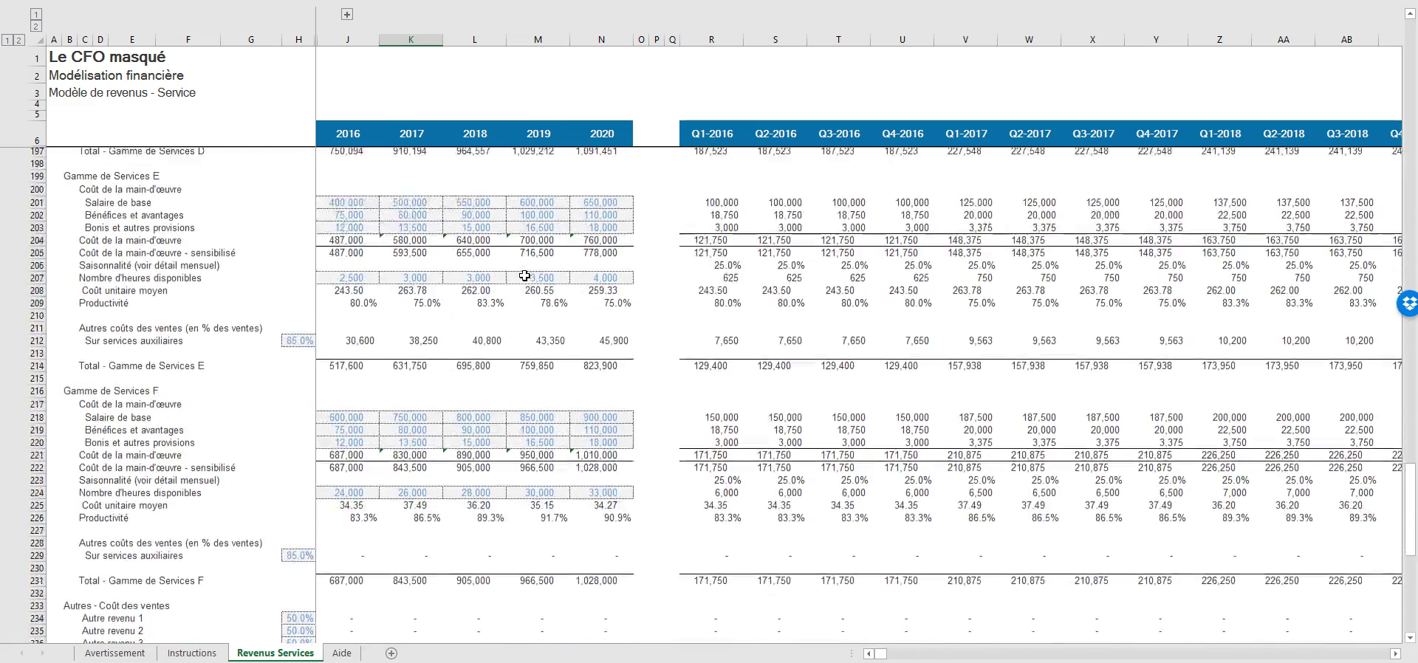
scroll(525, 275, "down", 1)
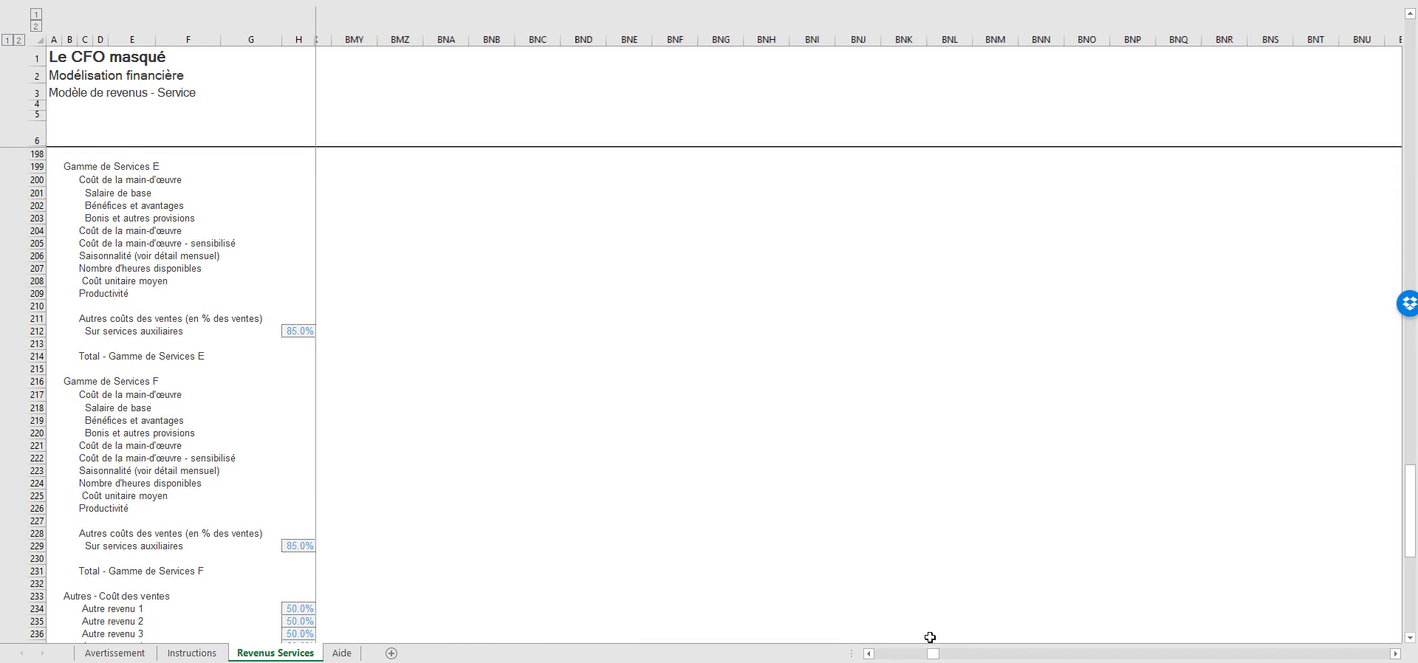
left_click_drag(888, 656, 932, 654)
left_click(285, 192)
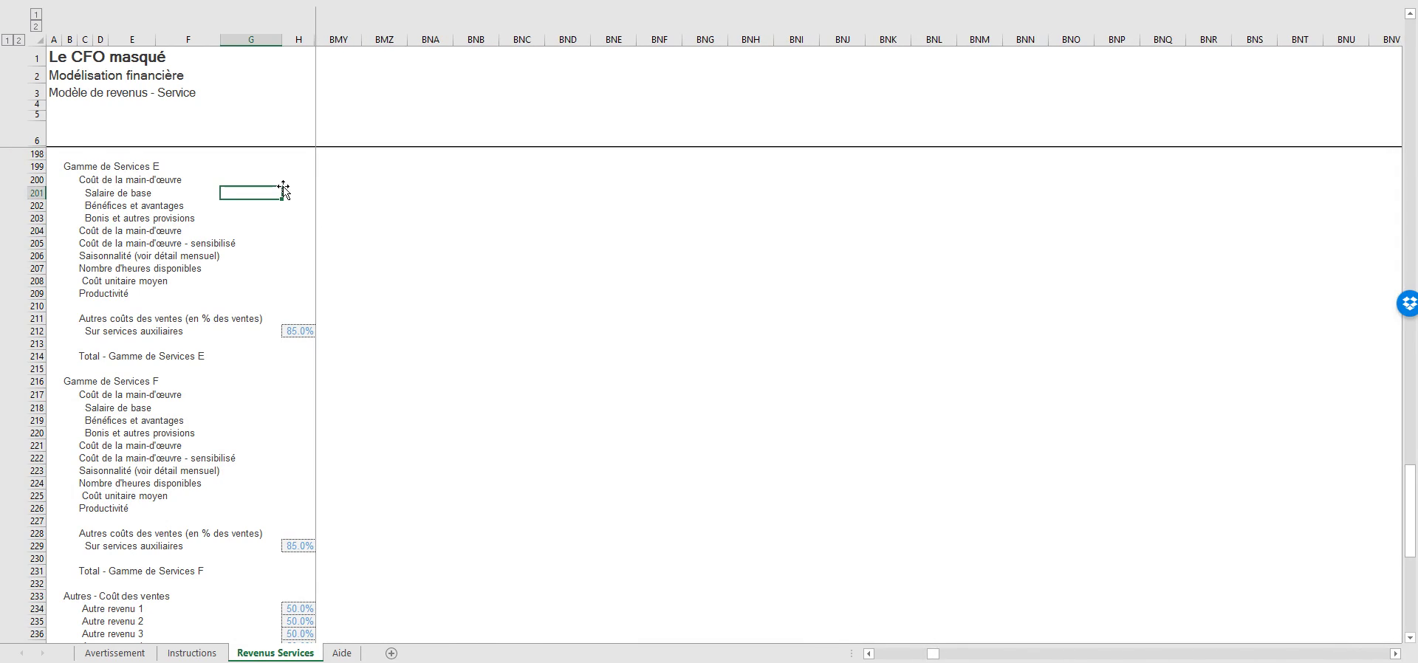
key("Right")
key("Right")
key("Up")
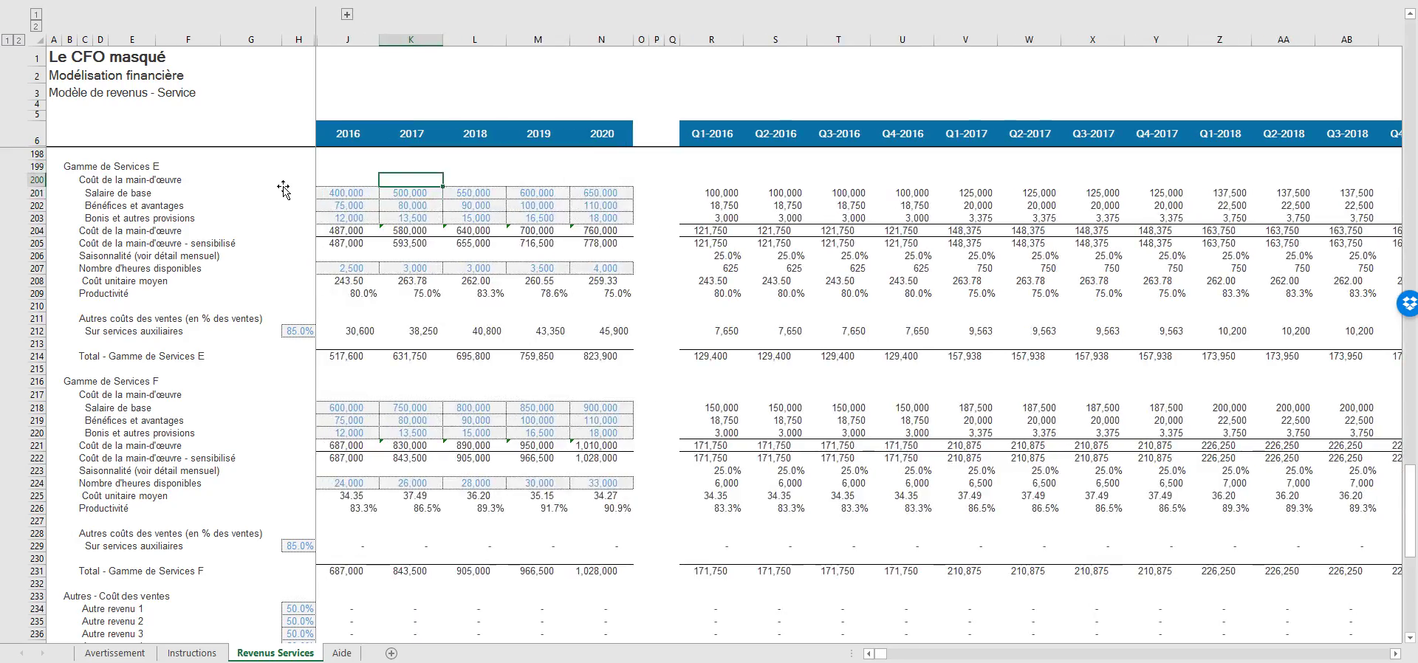
key("Up")
key("Up")
key("Up")
key("Up")
key("Up")
key("Up")
key("Up")
key("Up")
key("Up")
key("Up")
key("Up")
key("Up")
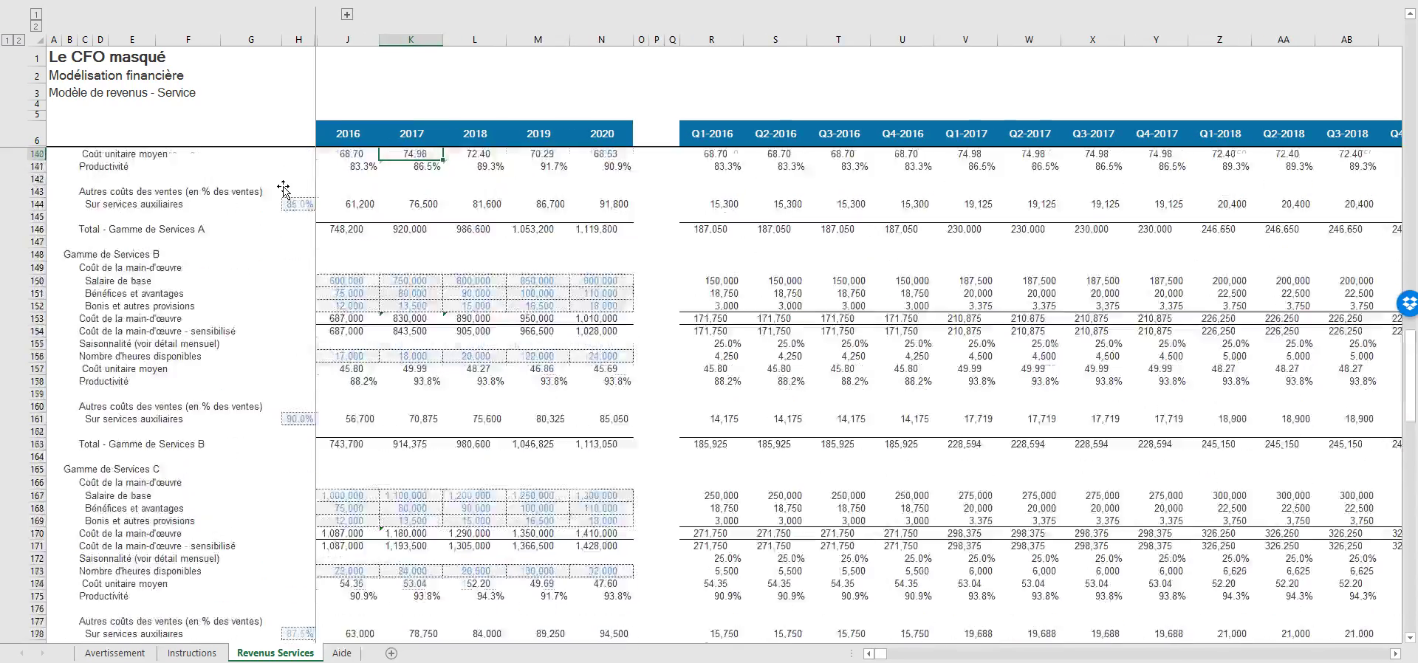
key("Up")
key("Up")
key("Up")
key("Up")
key("Up")
key("Up")
key("Up")
key("Up")
key("Up")
key("Up")
key("Up")
key("Up")
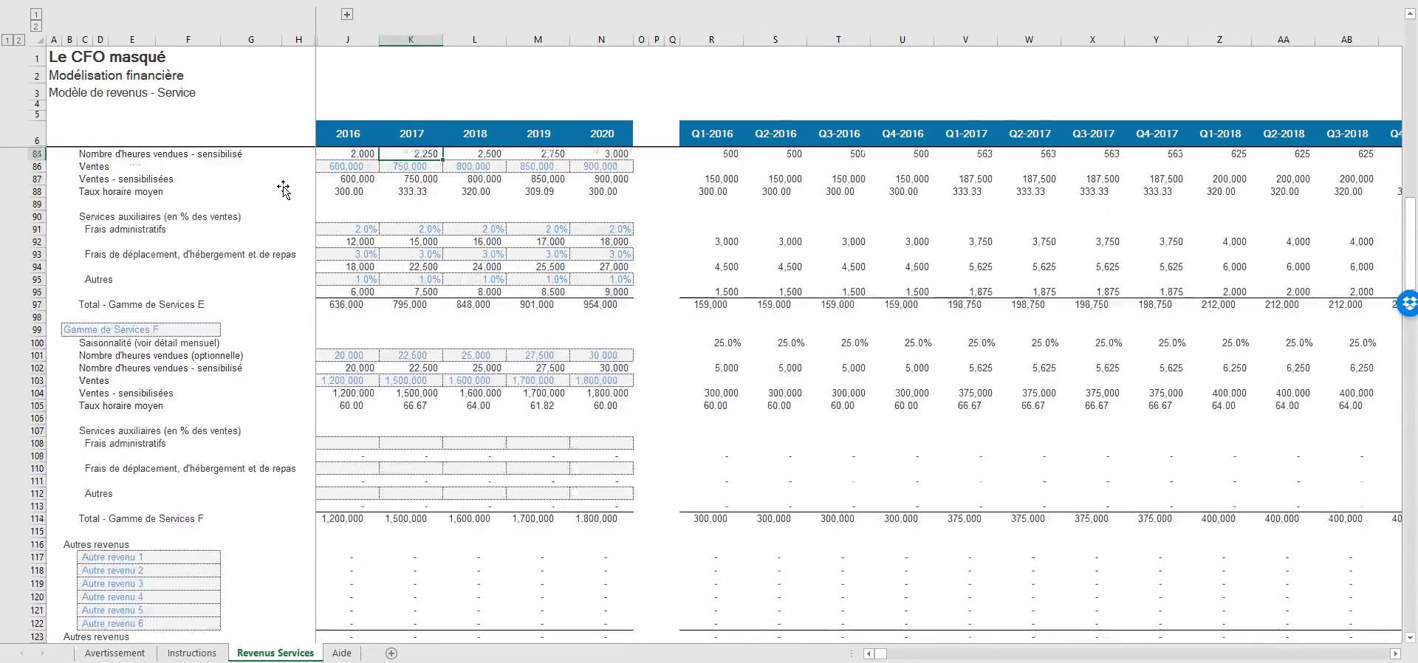
key("Up")
key("Up")
key("Up")
key("Right")
key("Right")
key("Right")
key("Right")
key("Right")
key("Right")
key("Right")
key("Right")
key("Right")
key("Right")
key("Right")
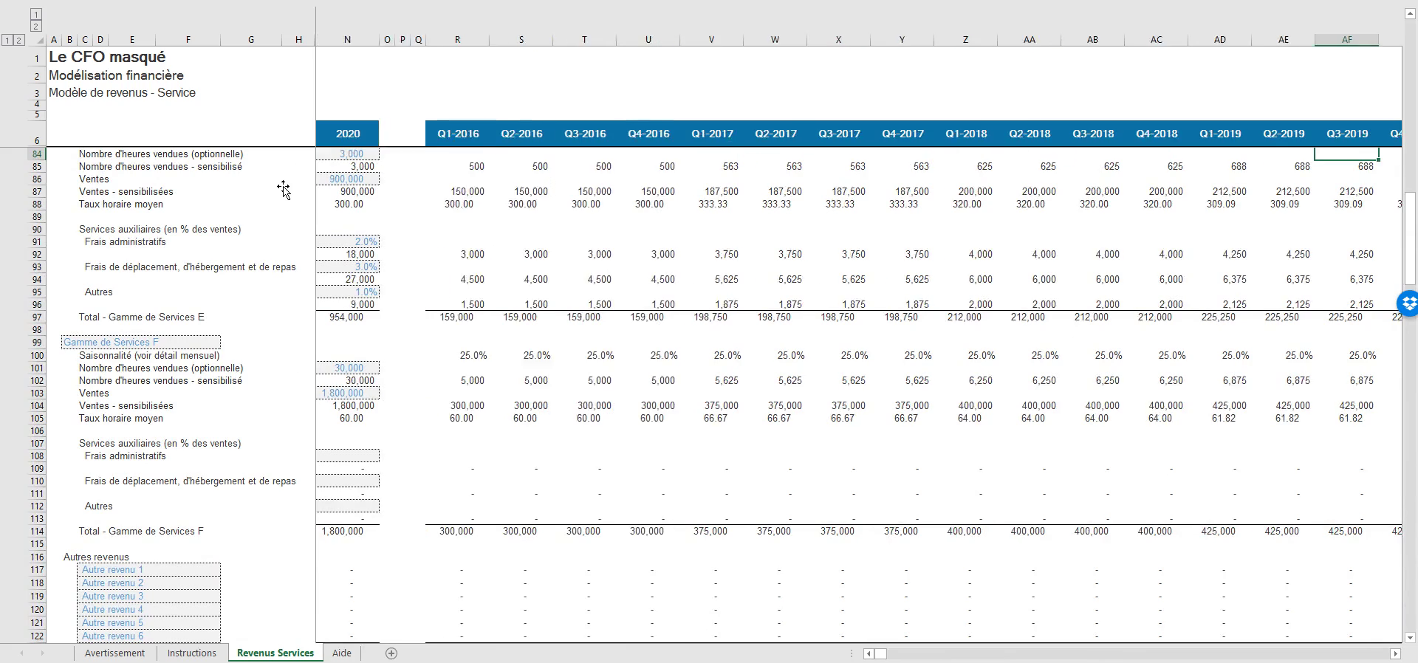
key("Right")
key("Right")
key("Right")
key("Right")
key("Right")
key("Right")
key("Right")
key("Right")
key("Right")
key("Right")
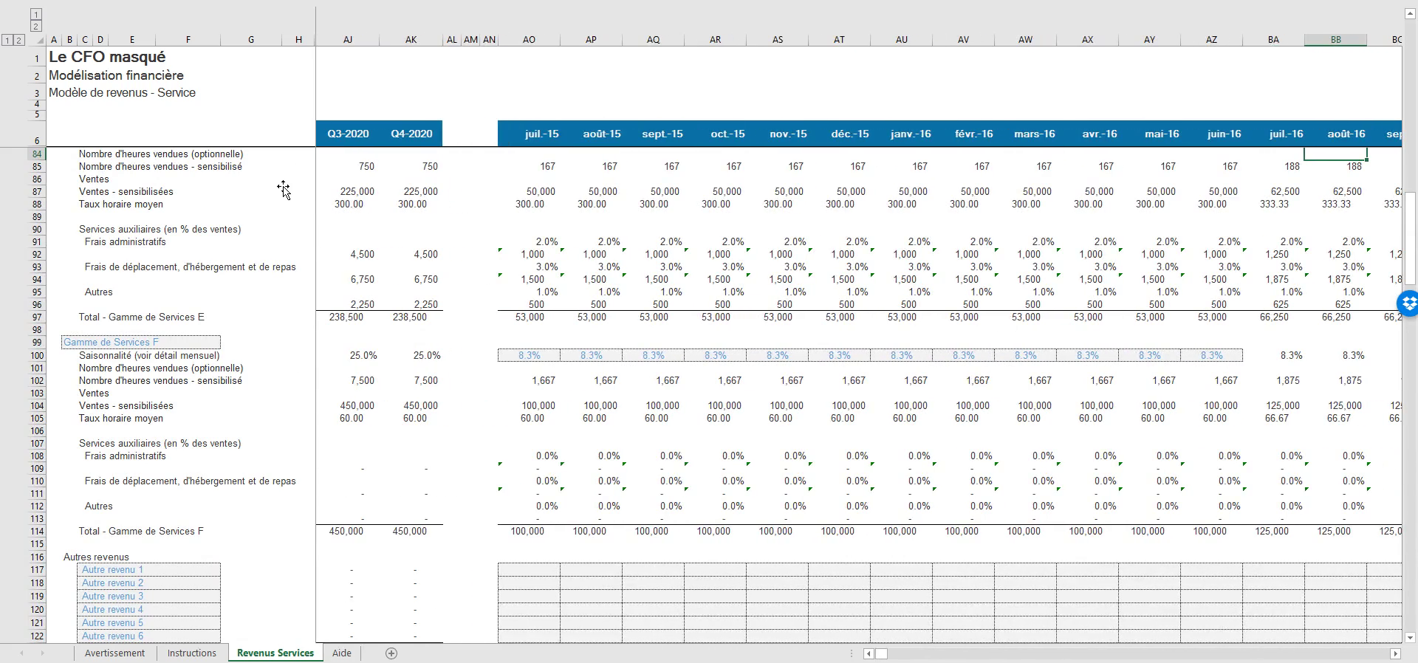
left_click(528, 353)
left_click(547, 570)
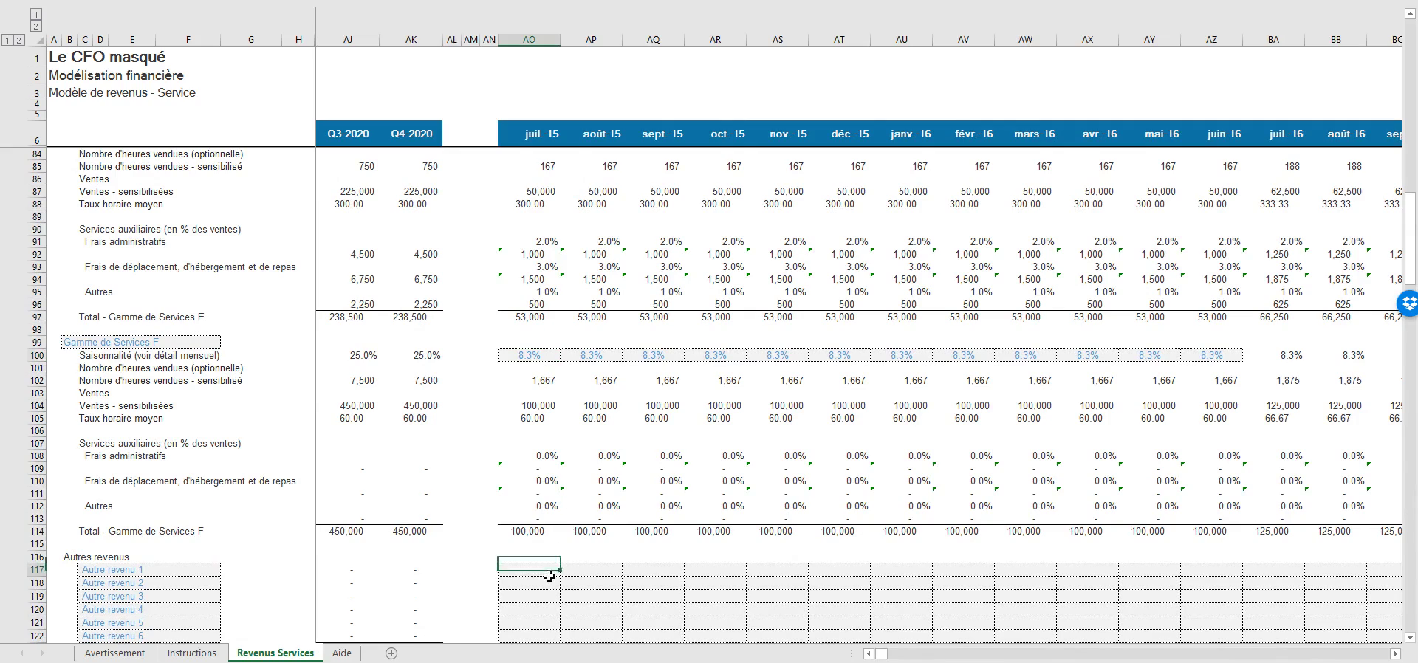
scroll(918, 273, "up", 5)
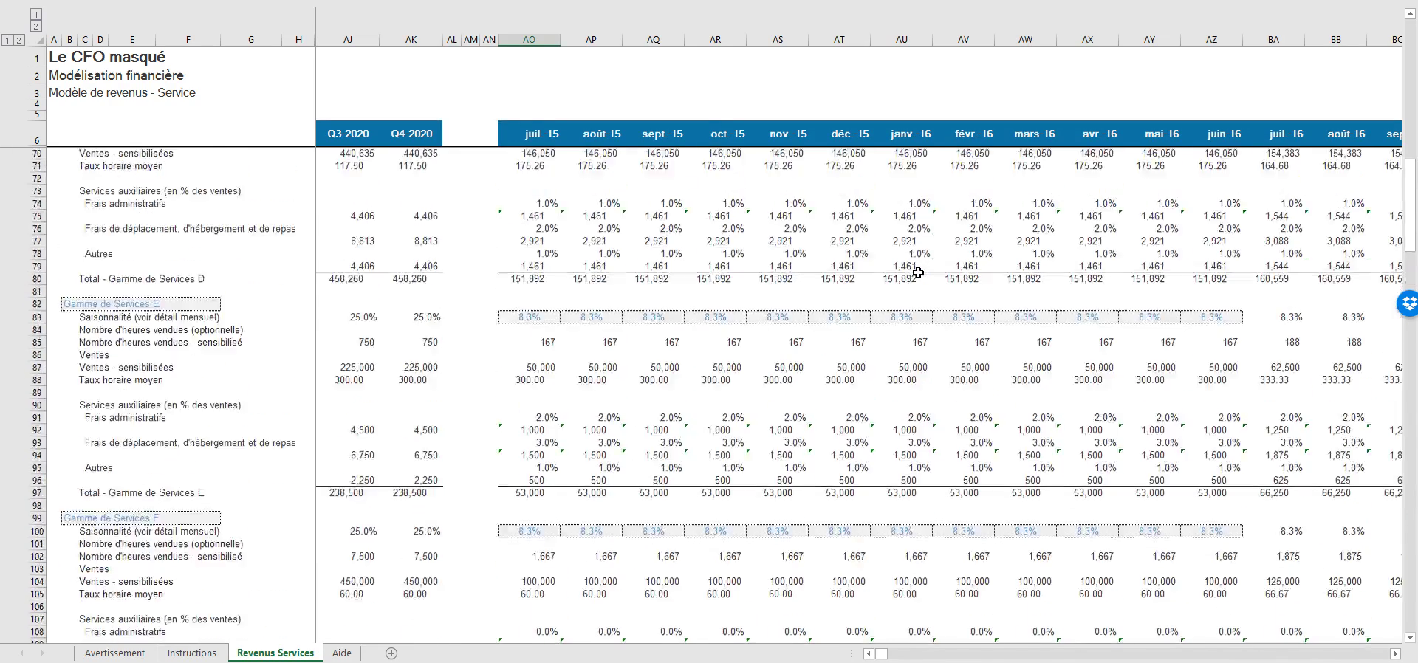
scroll(918, 272, "up", 6)
scroll(918, 272, "up", 8)
scroll(918, 273, "up", 5)
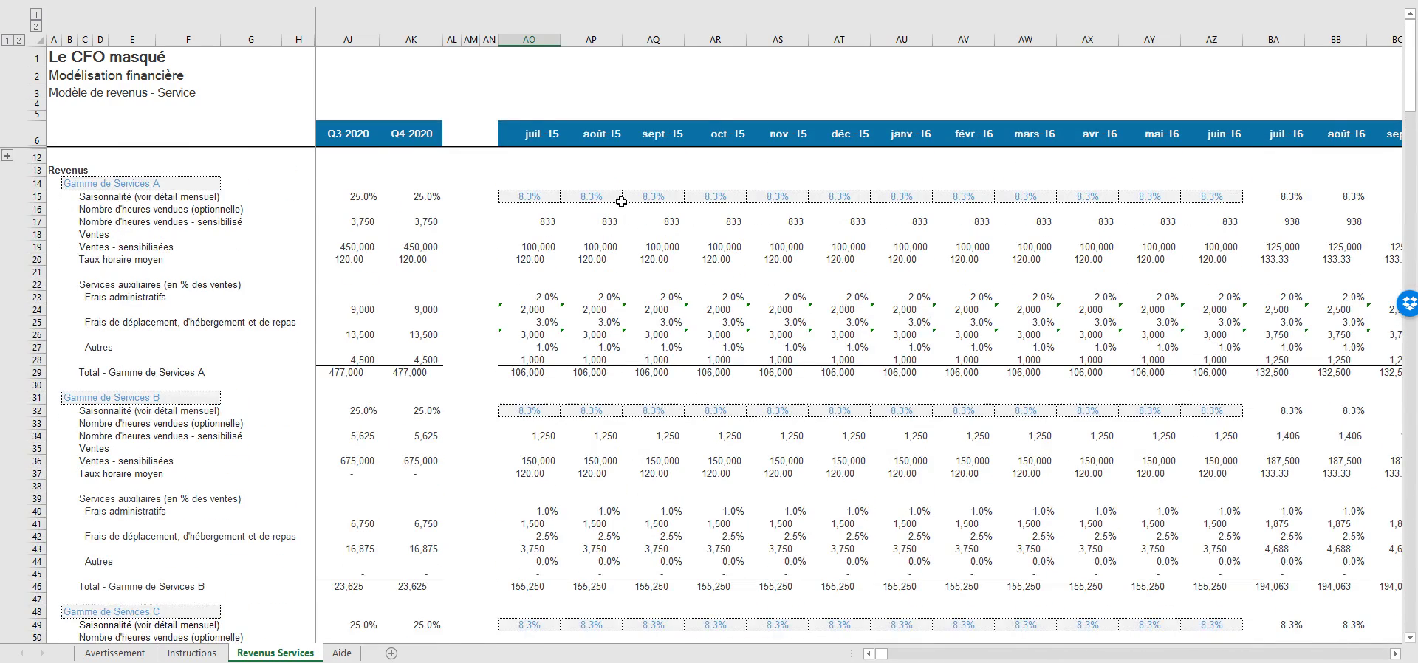
left_click(522, 153)
key("Left")
key("Left")
key("Left")
key("Left")
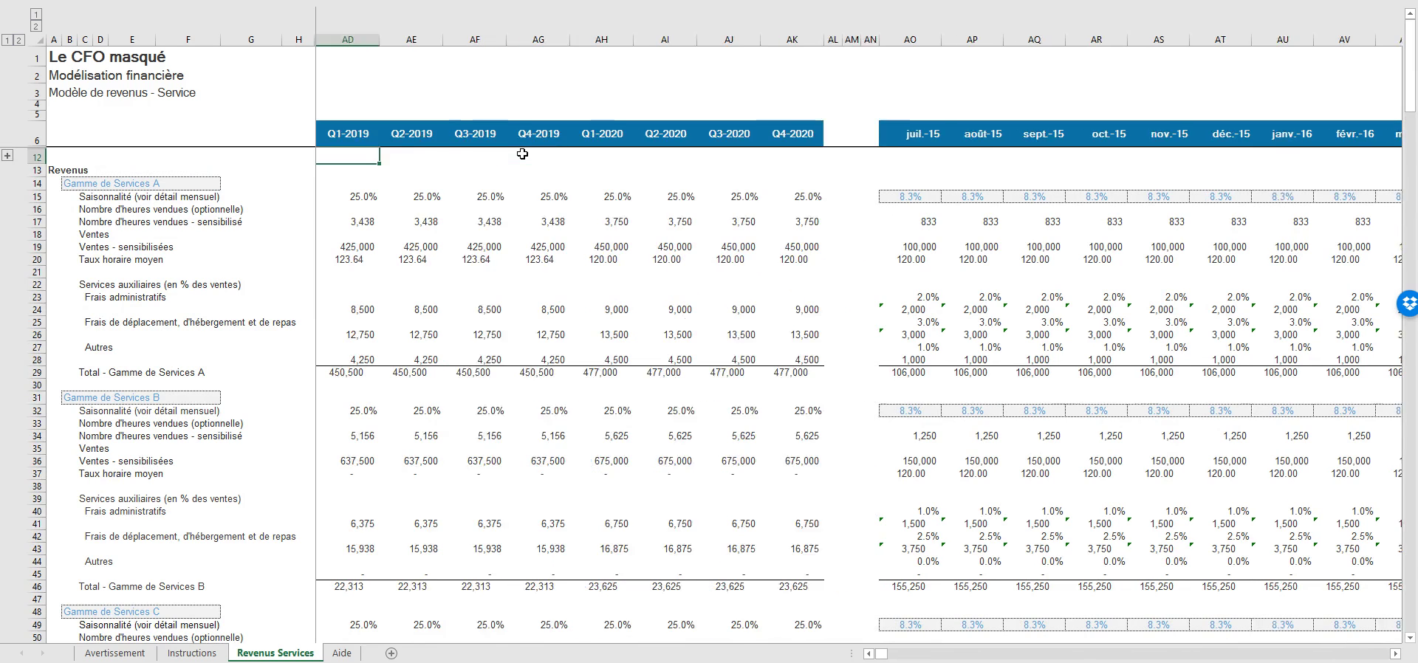
key("Left")
key("Left")
key("Left")
key("Left")
key("Left")
key("Left")
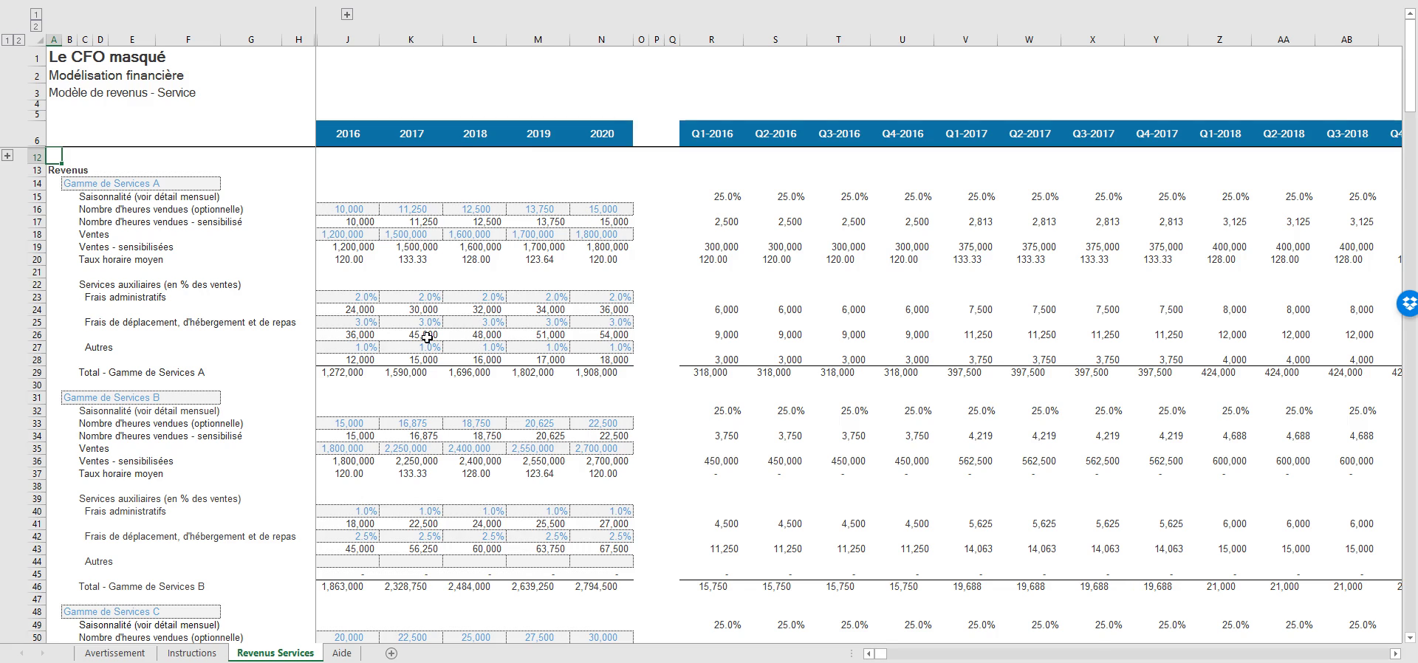
left_click(352, 212)
left_click(399, 211)
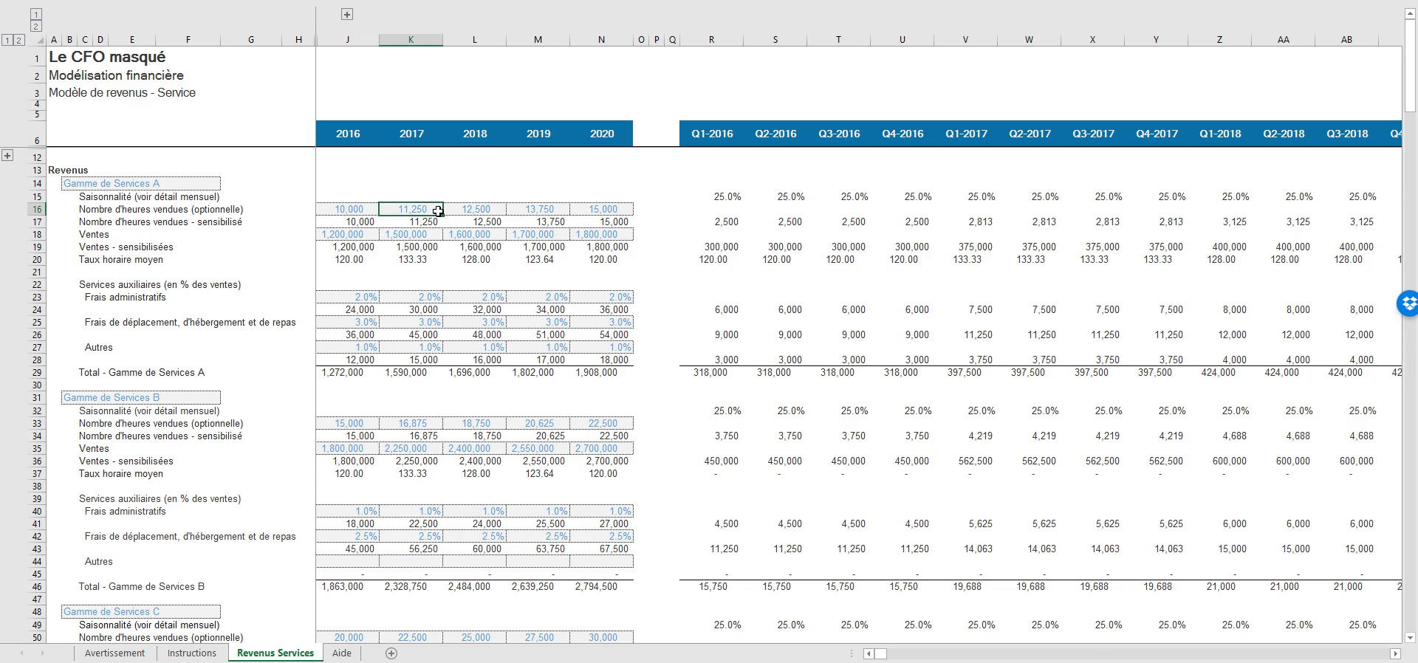
left_click(463, 210)
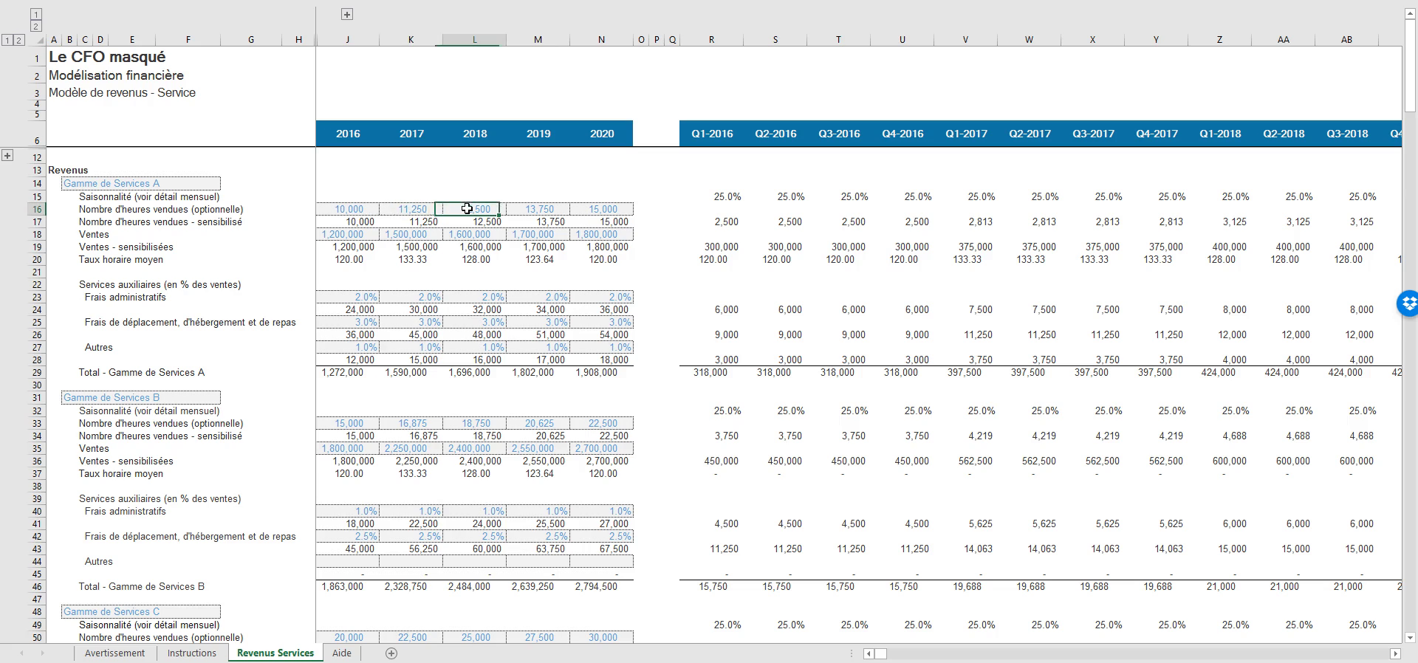
left_click(52, 61)
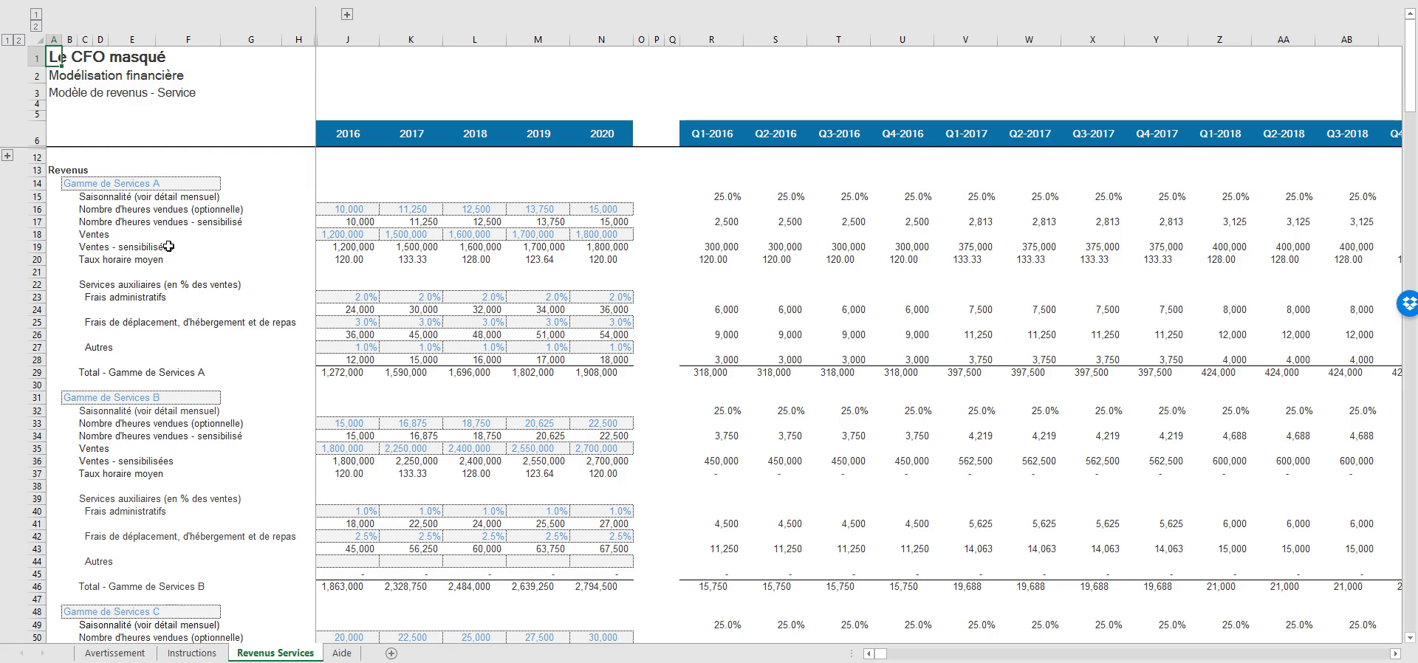
Show the Aide sheet with its help steps, modification contact and Excel training offers.
left_click(342, 653)
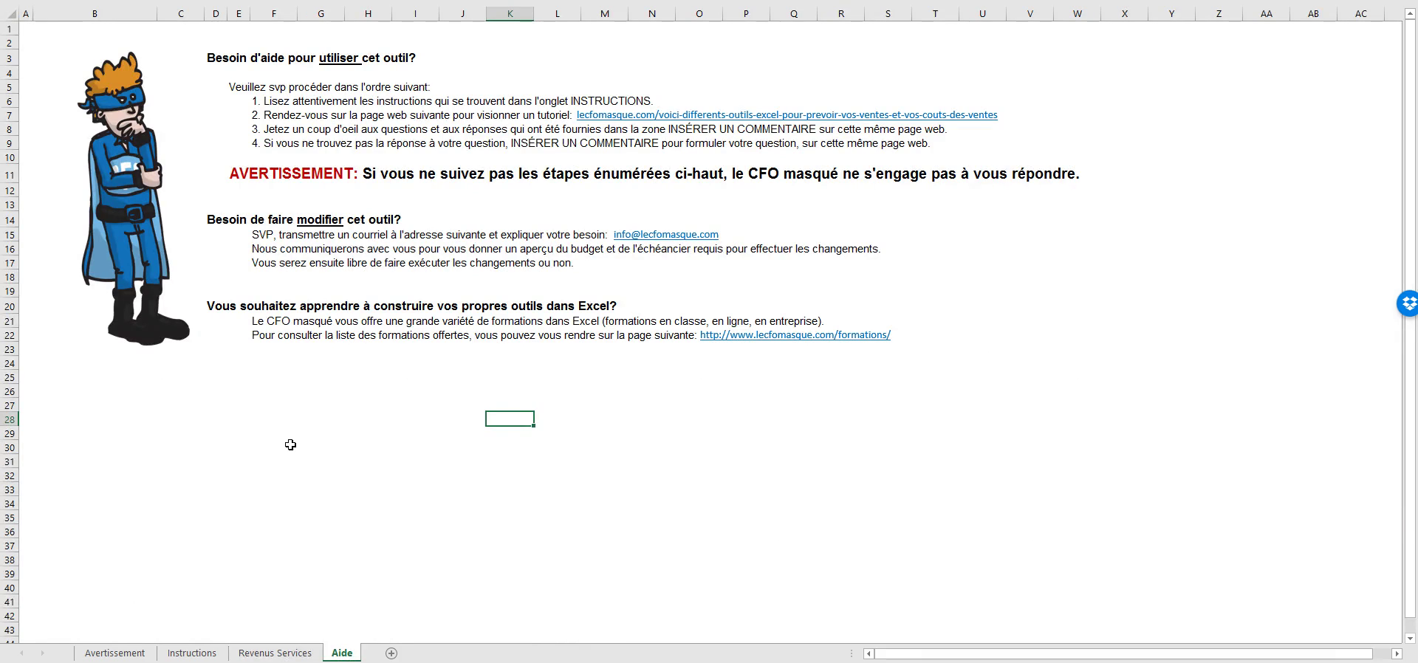
left_click(262, 429)
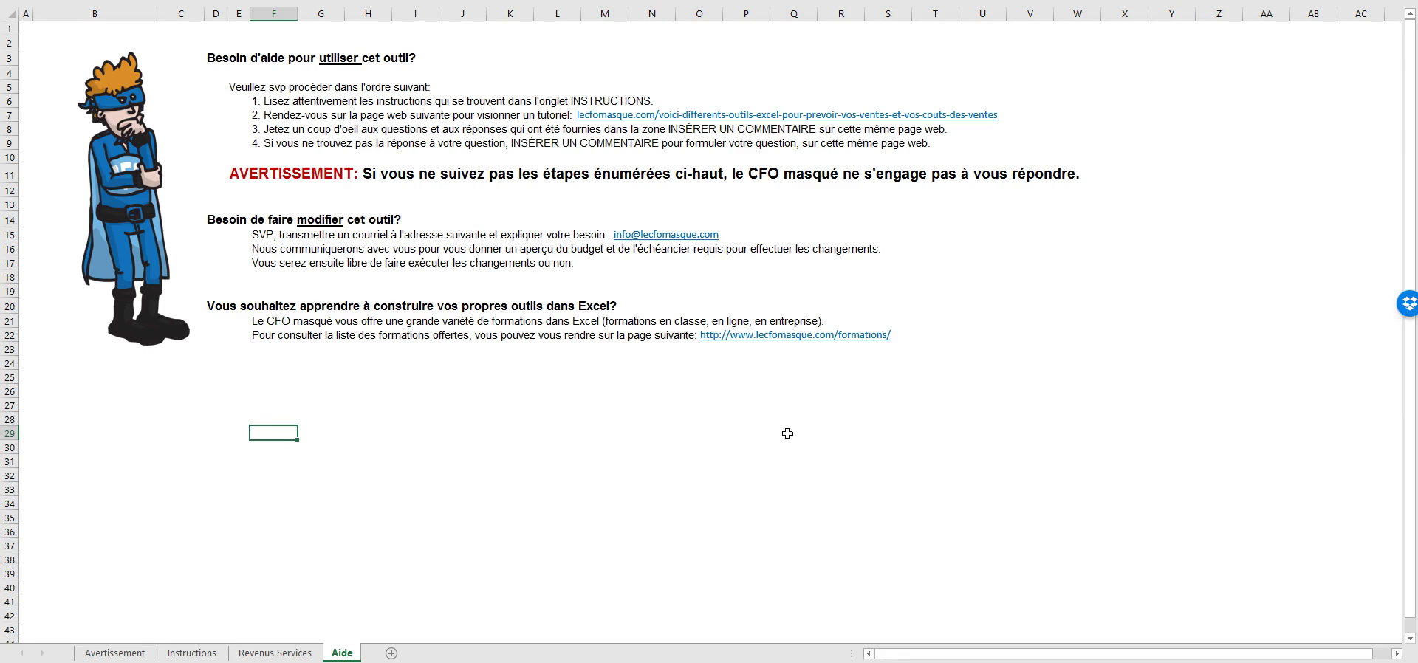
Return to Revenus Services, then view the subscription revenue workbook and select its title row.
left_click(274, 653)
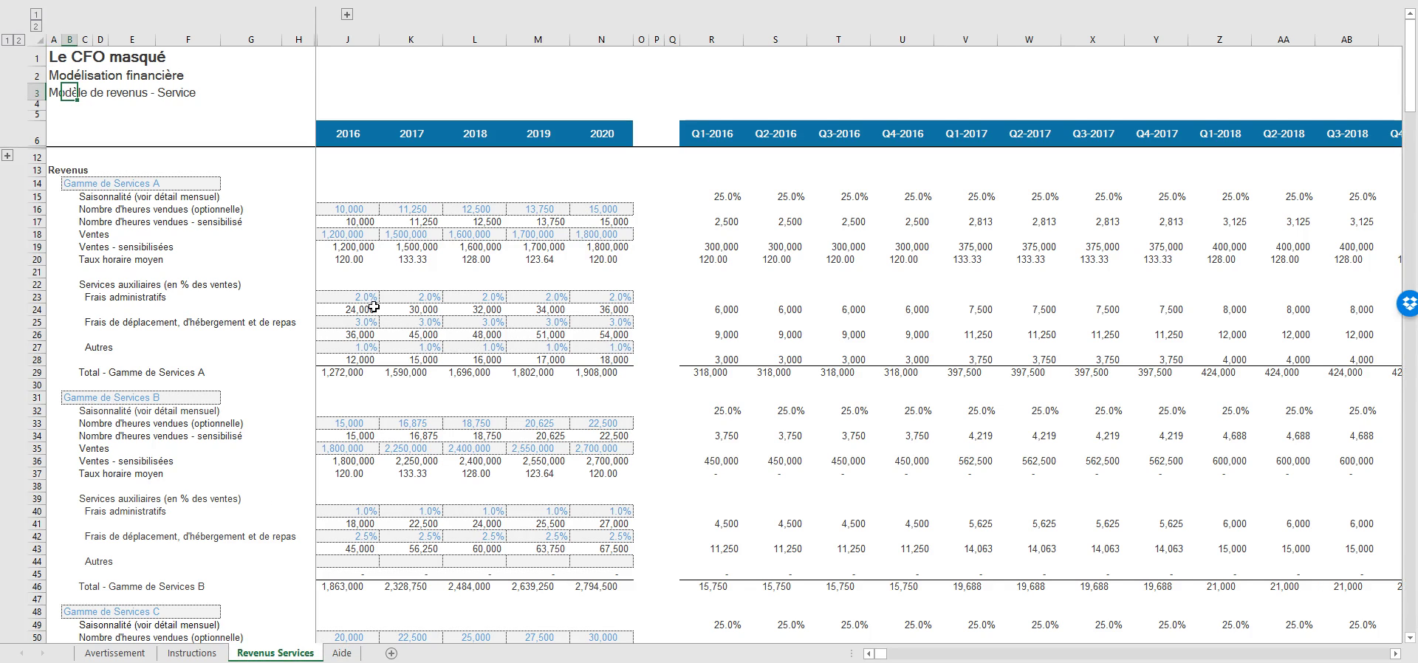
mouse_move(974, 662)
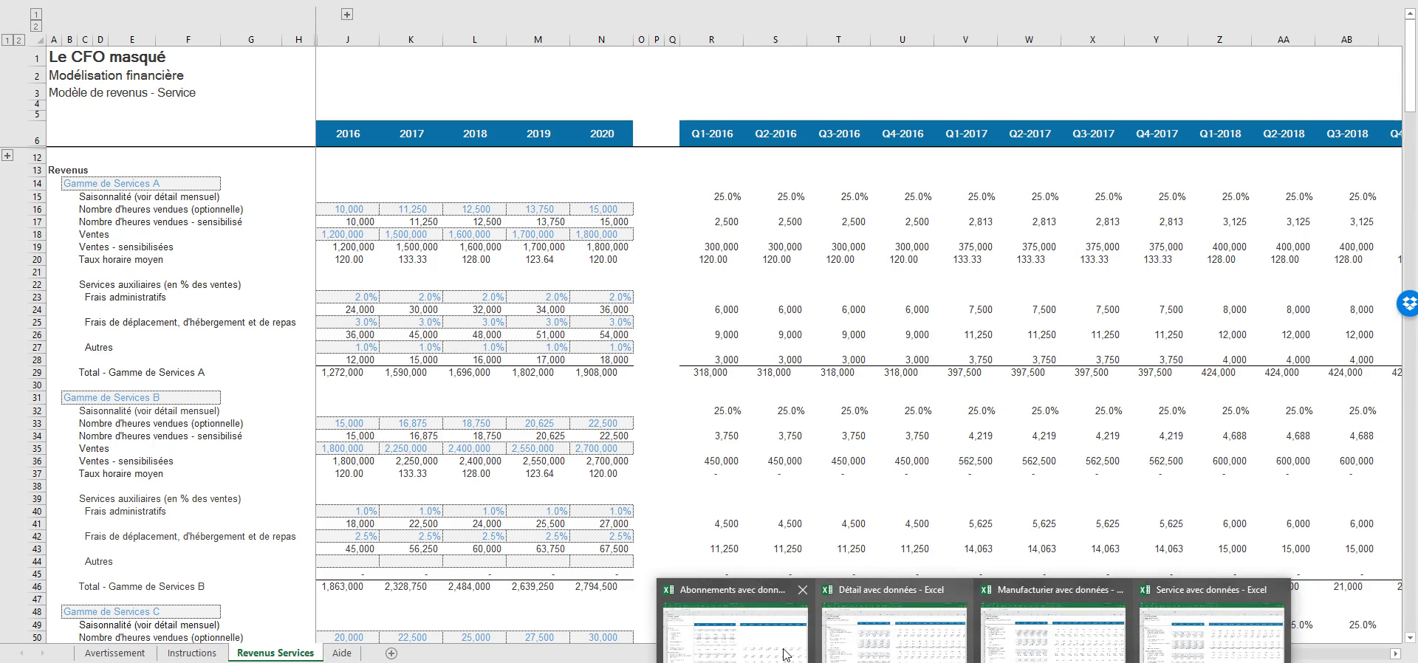
left_click(741, 650)
left_click(70, 101)
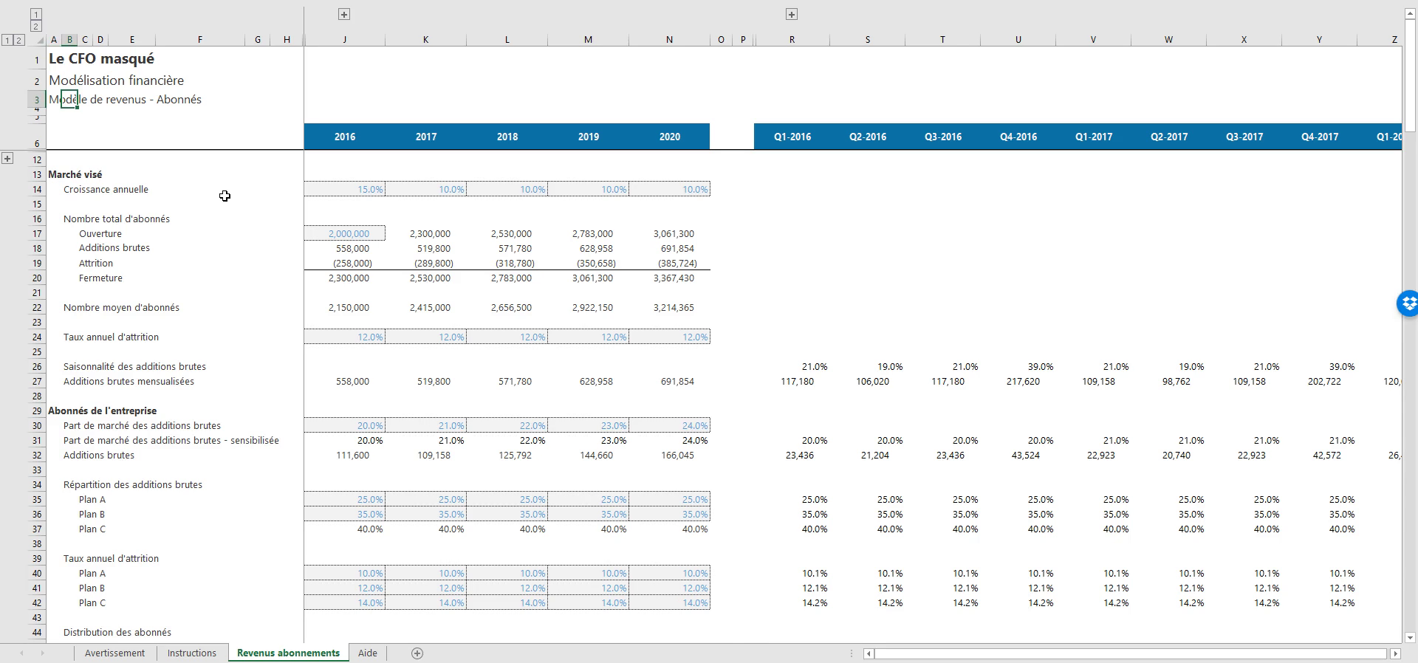
View the retail revenue workbook, then bring up the manufacturing workbook's Revenus Manufacturier sheet.
left_click(974, 662)
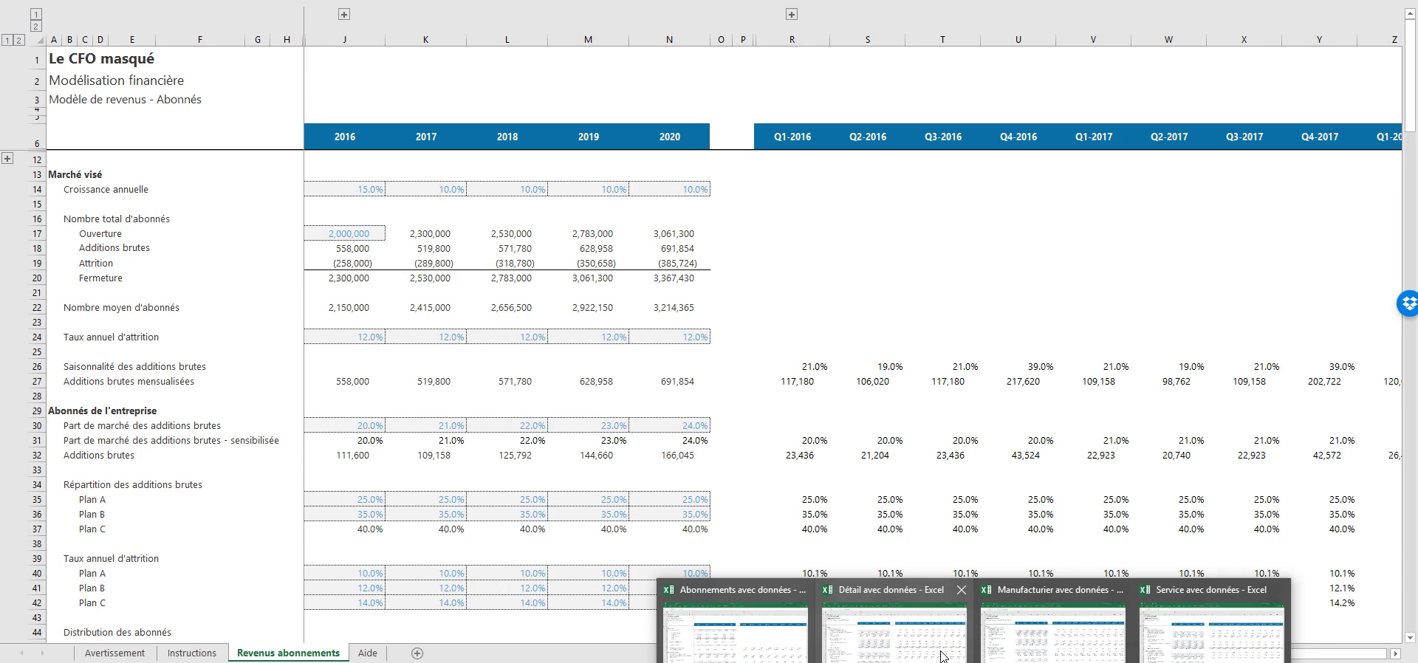
left_click(943, 655)
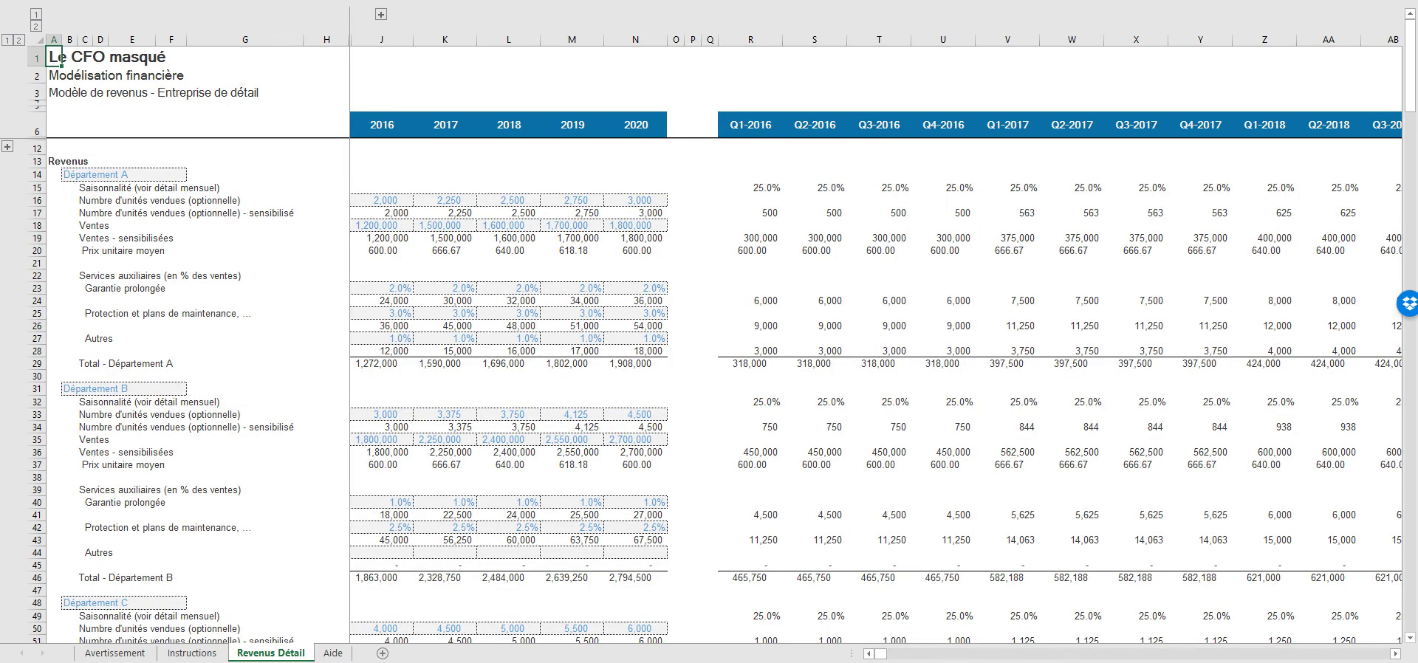
left_click(973, 662)
left_click(1048, 620)
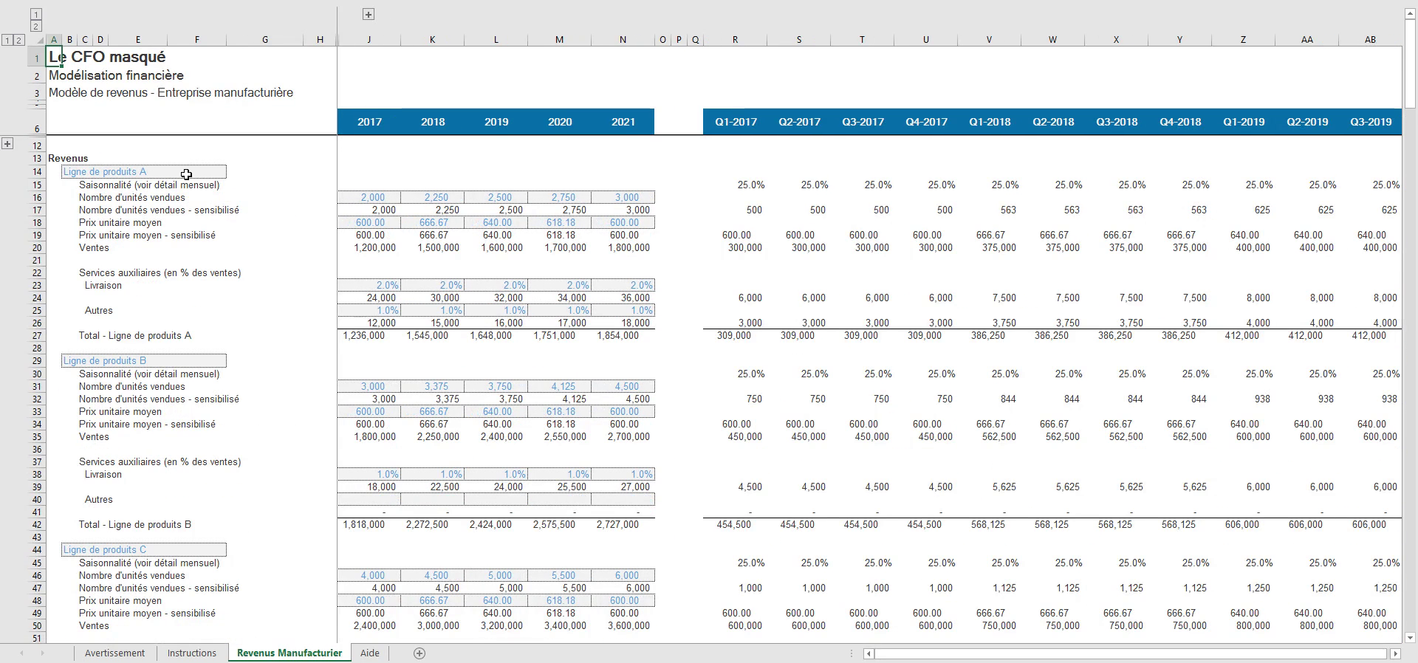